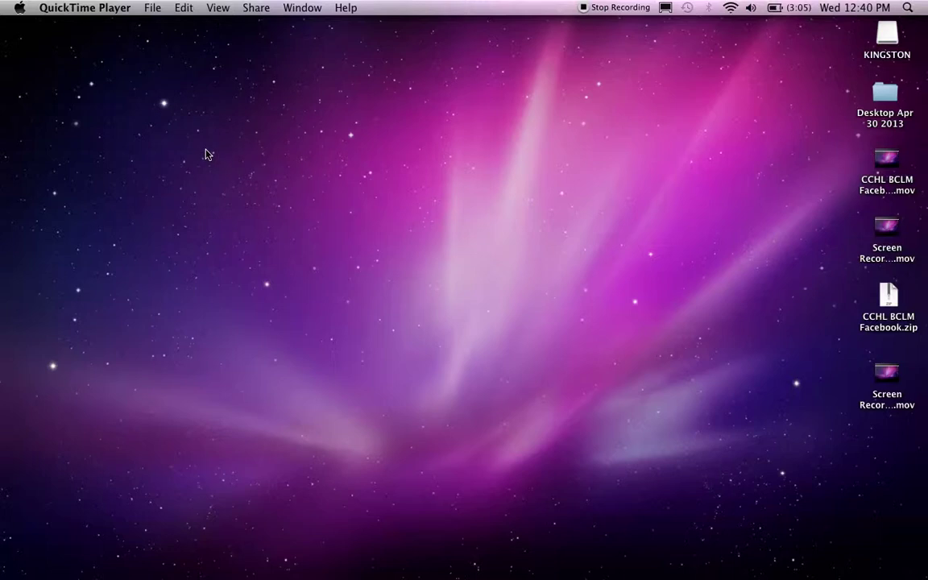
- Launch Safari from the Dock and load twitter.com through the address bar
click(246, 131)
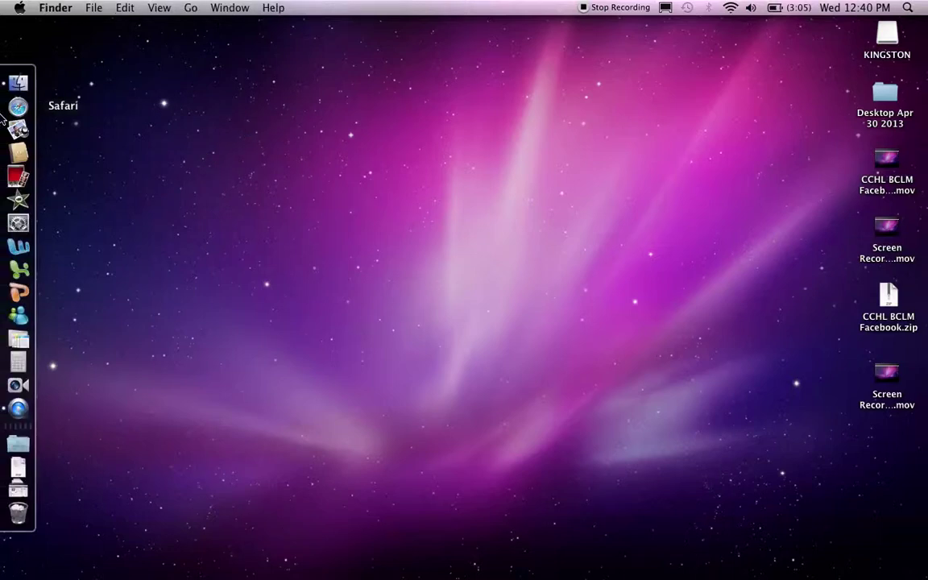
click(17, 106)
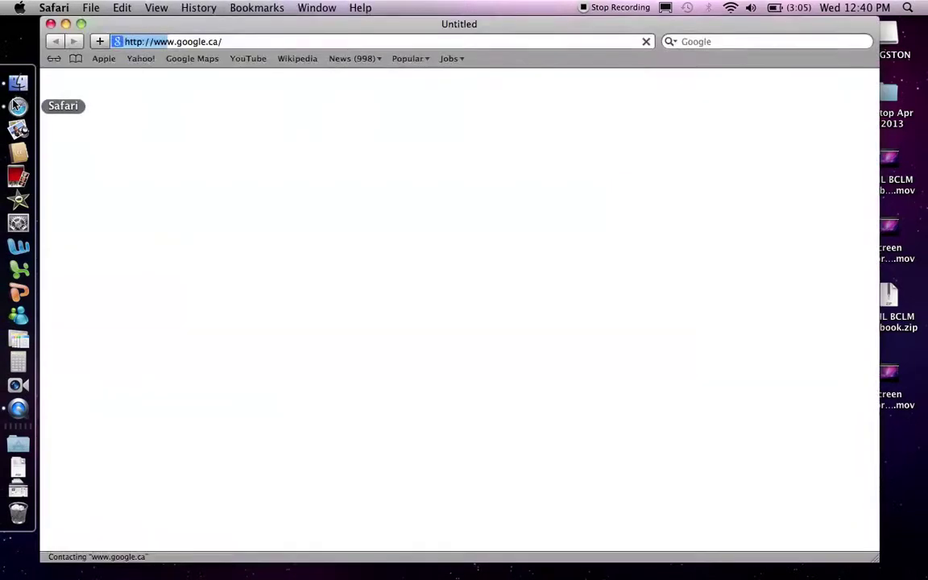
key(super+l)
text(twitter.com/)
key(Return)
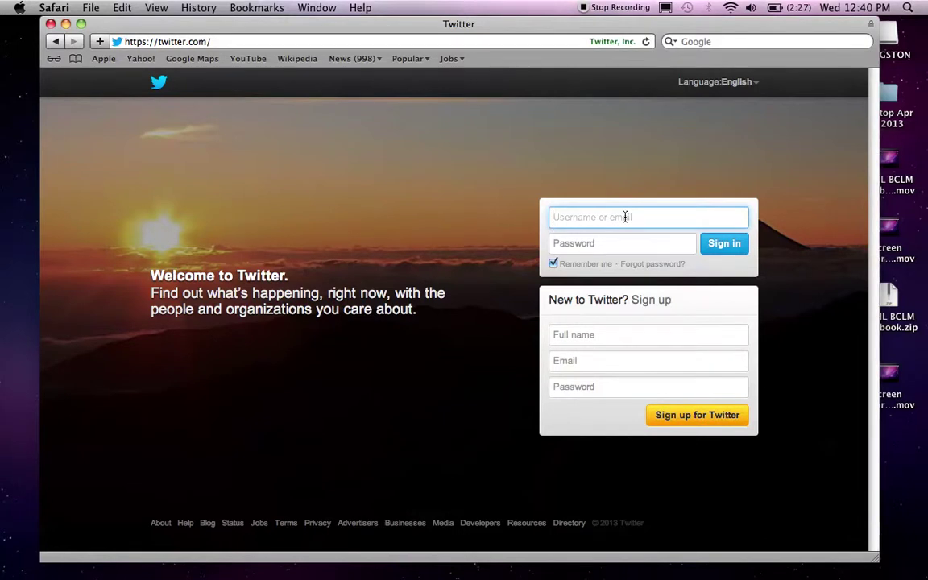
- Point out the sign-up fields, then sign in with the account's email and password
click(584, 334)
click(584, 360)
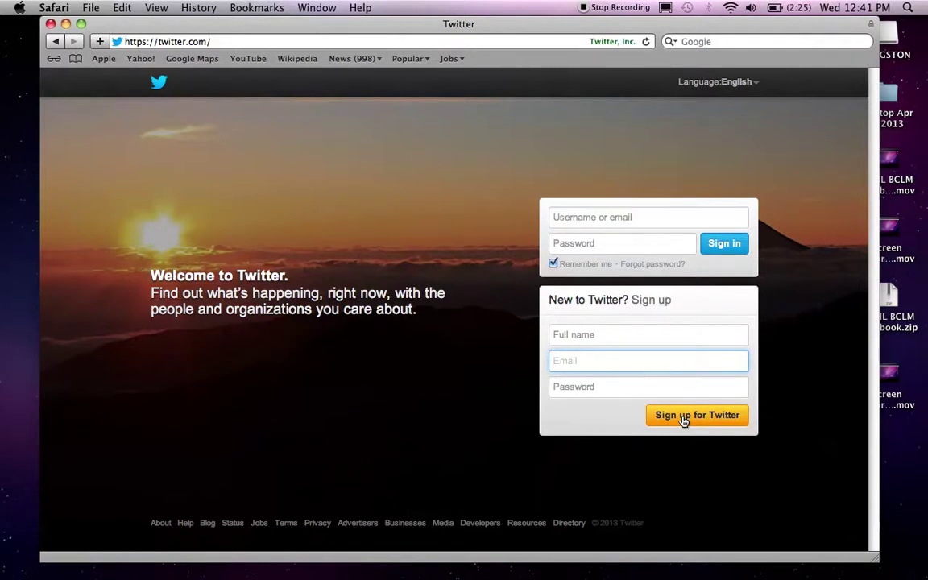
click(578, 226)
key(Tab)
text(•••••)
key(Return)
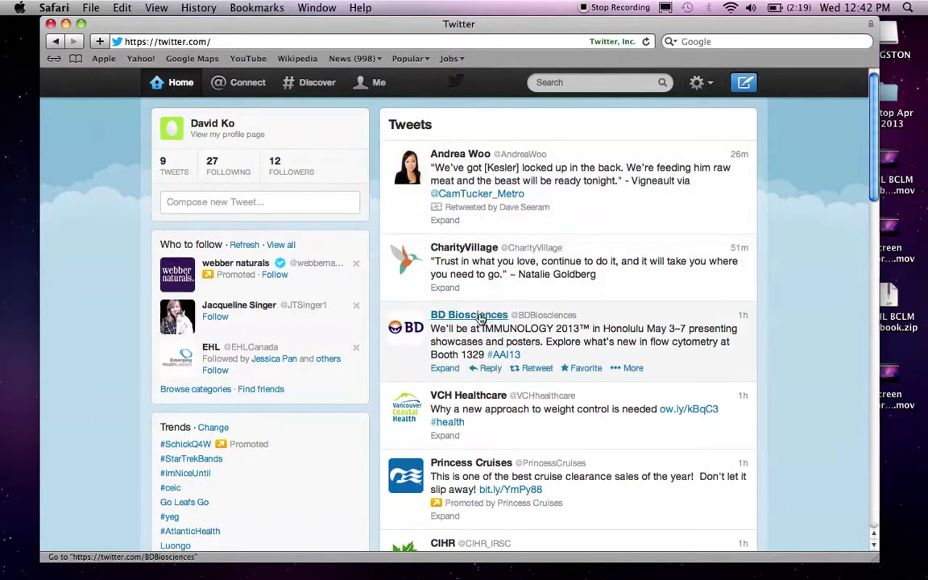
- Scroll down the home timeline and back up to the account summary
scroll(480, 319, down, 20)
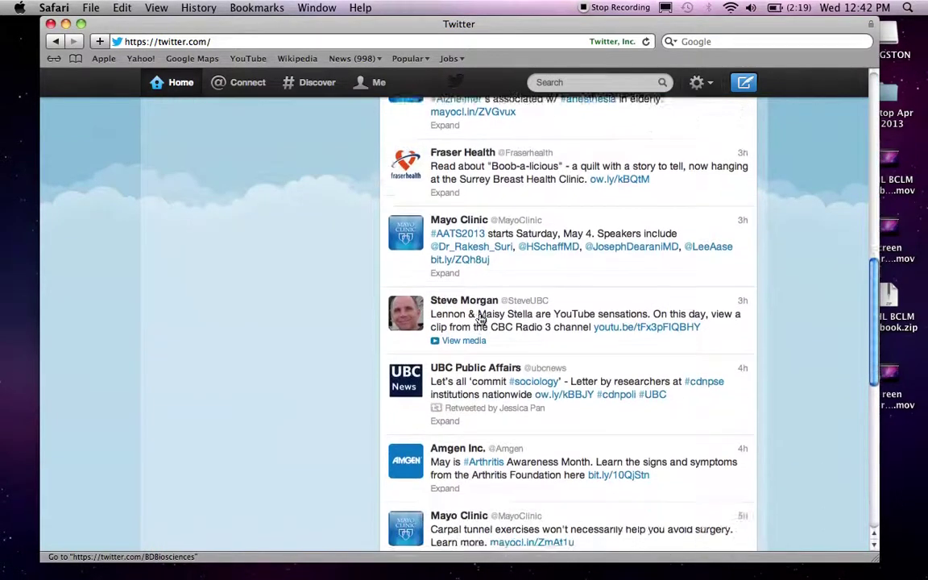
scroll(480, 319, up, 20)
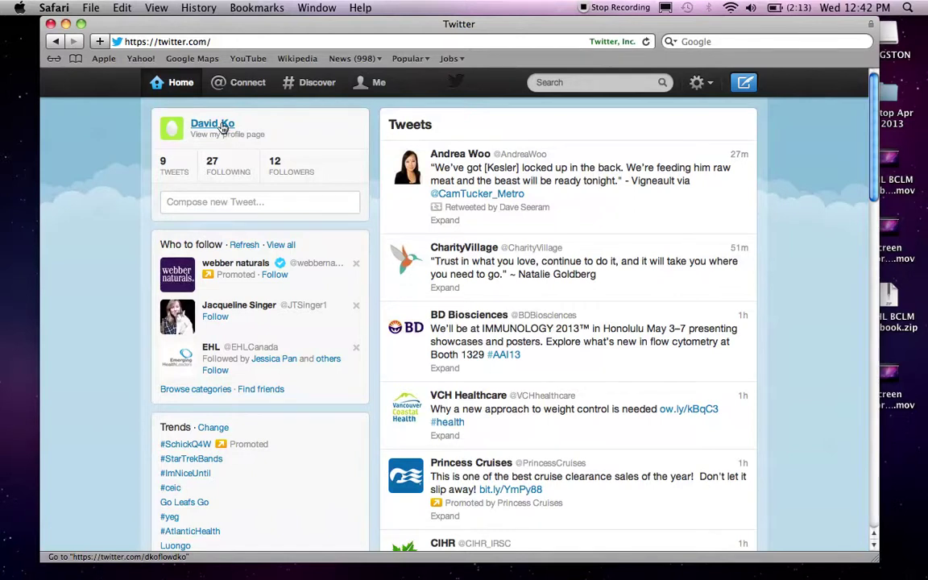
- Open your own profile and scroll through its bio, tweets and retweets
click(223, 128)
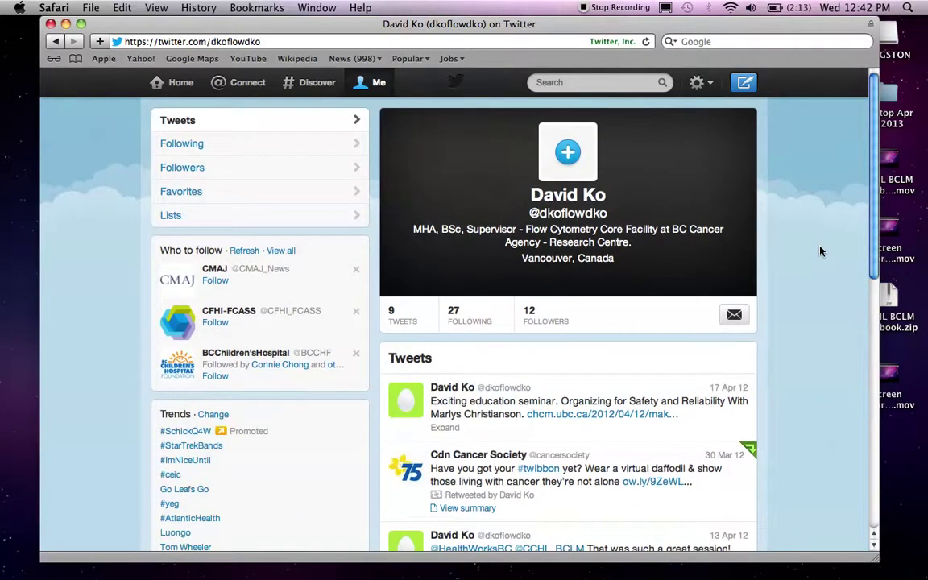
scroll(765, 252, down, 2)
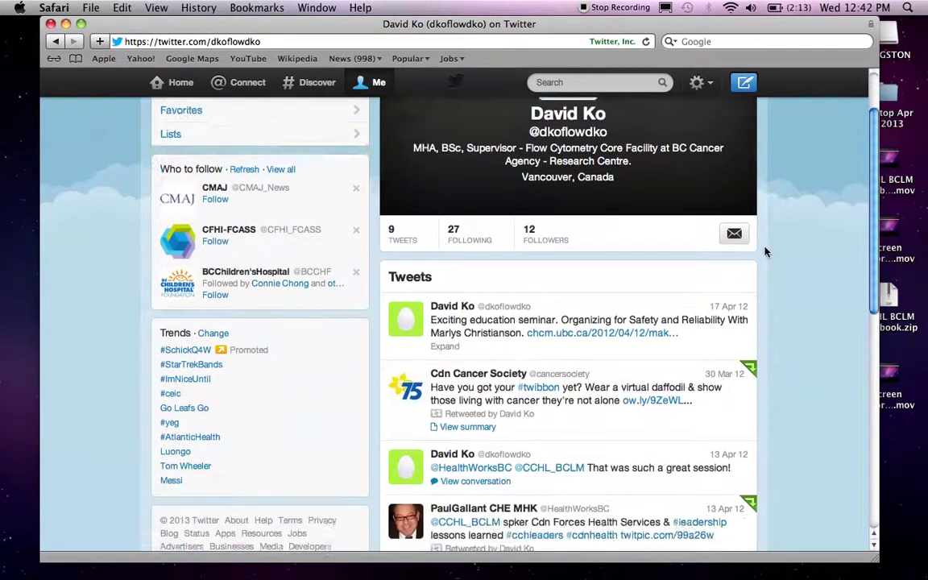
scroll(765, 252, down, 10)
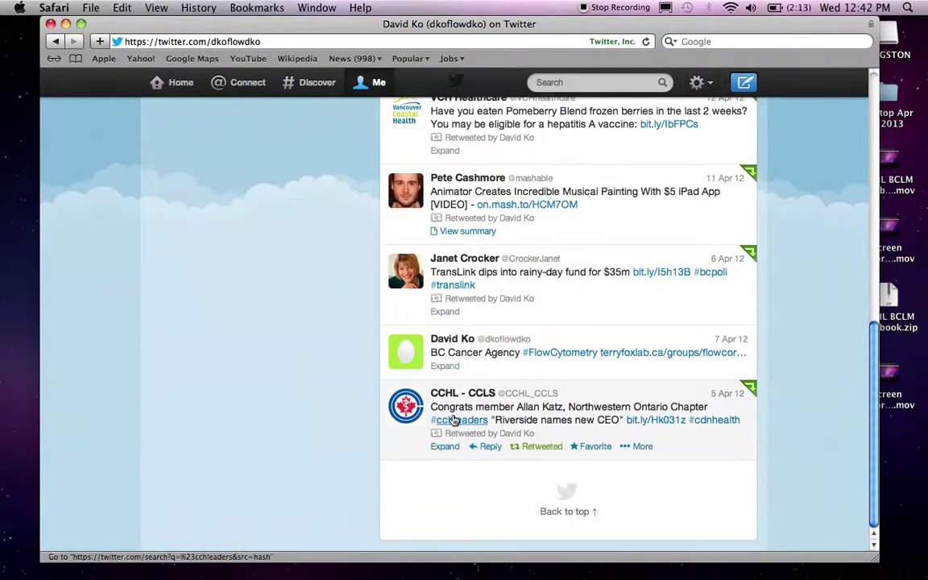
scroll(504, 294, up, 3)
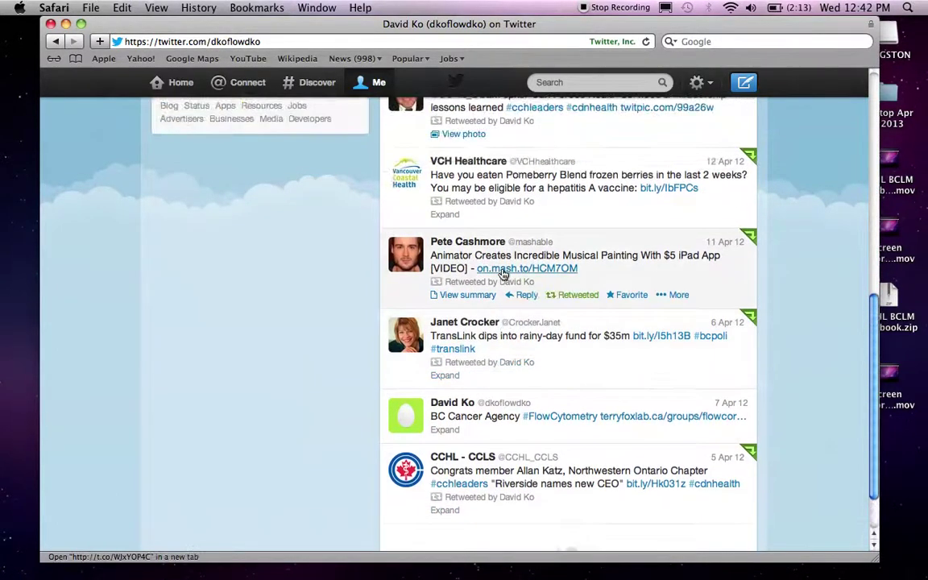
scroll(507, 228, up, 2)
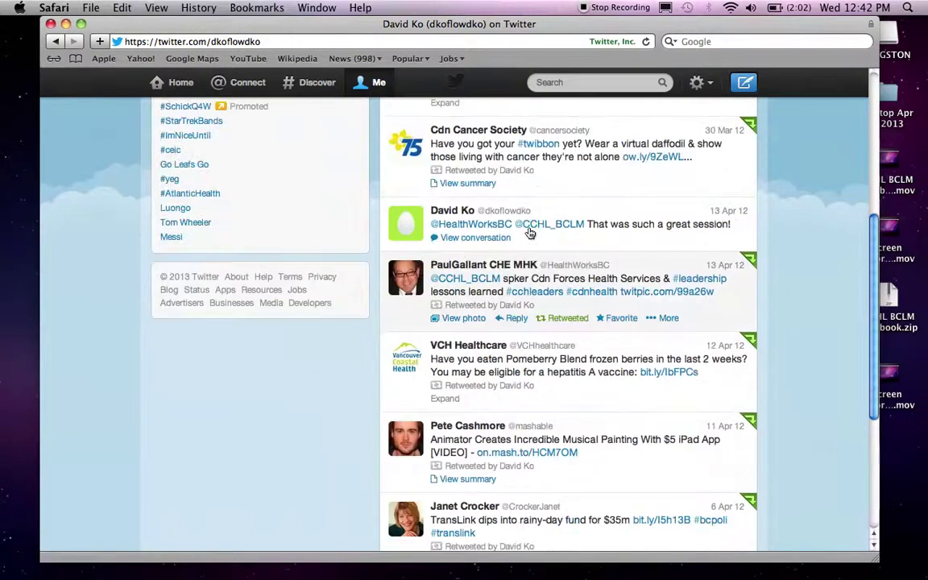
scroll(693, 216, up, 2)
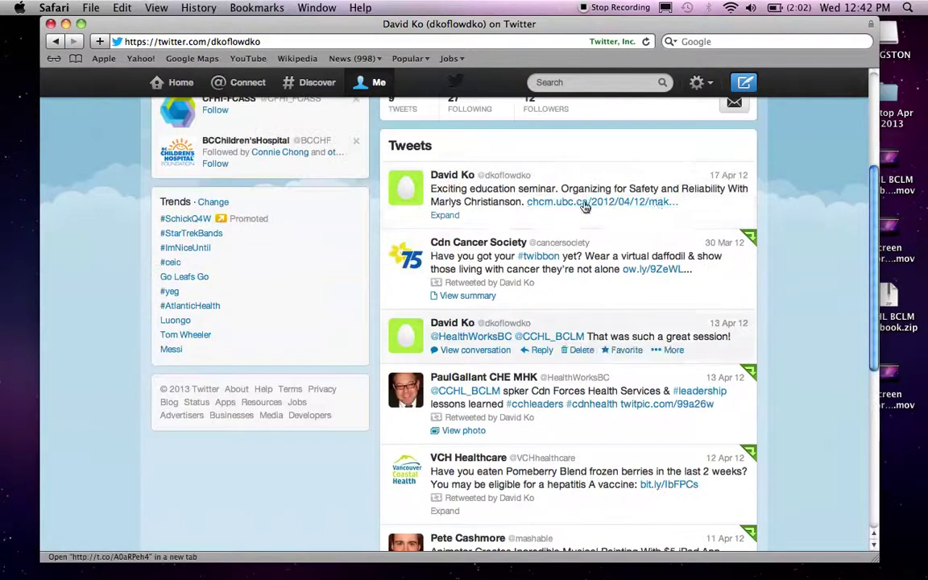
scroll(626, 216, up, 4)
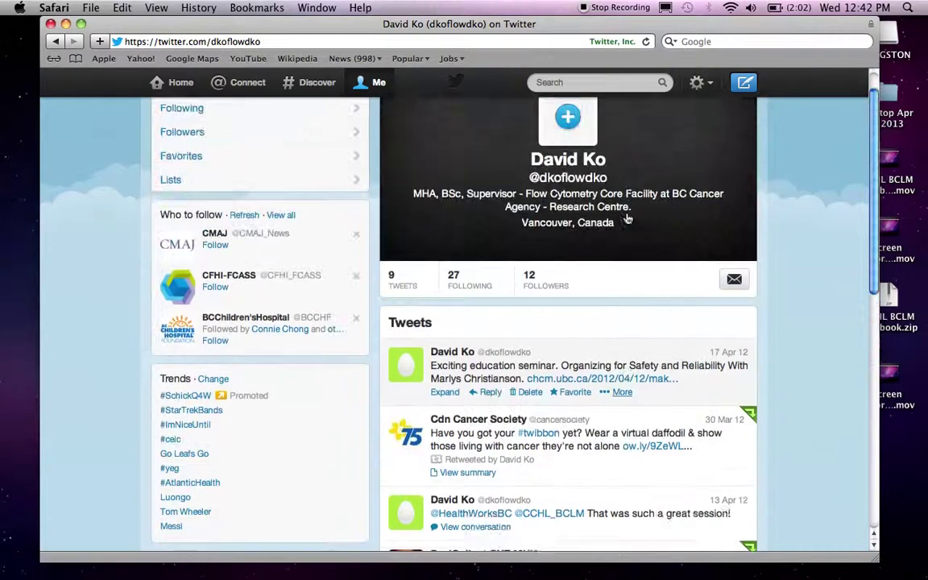
- Go to Home, open the FOLLOWING list and scroll through the followed accounts
click(171, 84)
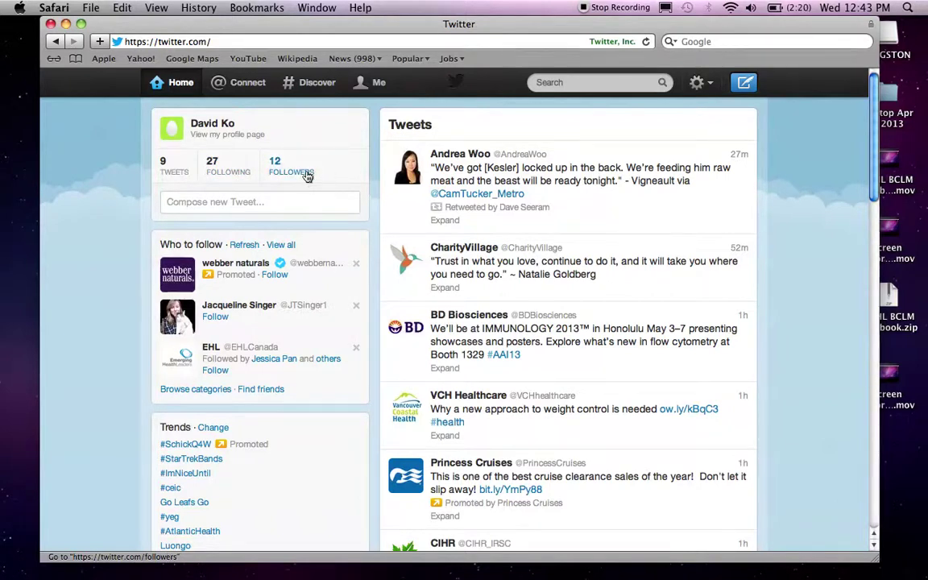
click(217, 174)
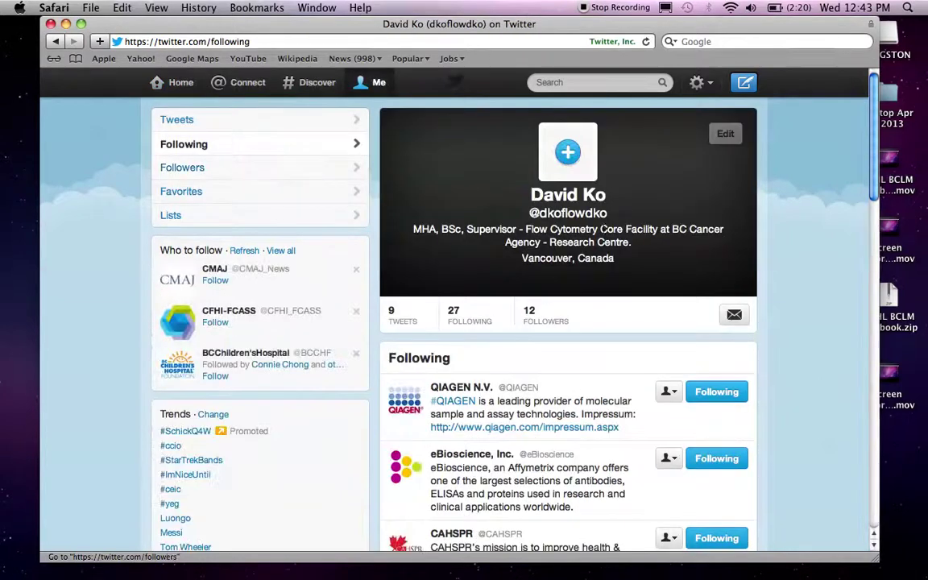
scroll(608, 325, down, 8)
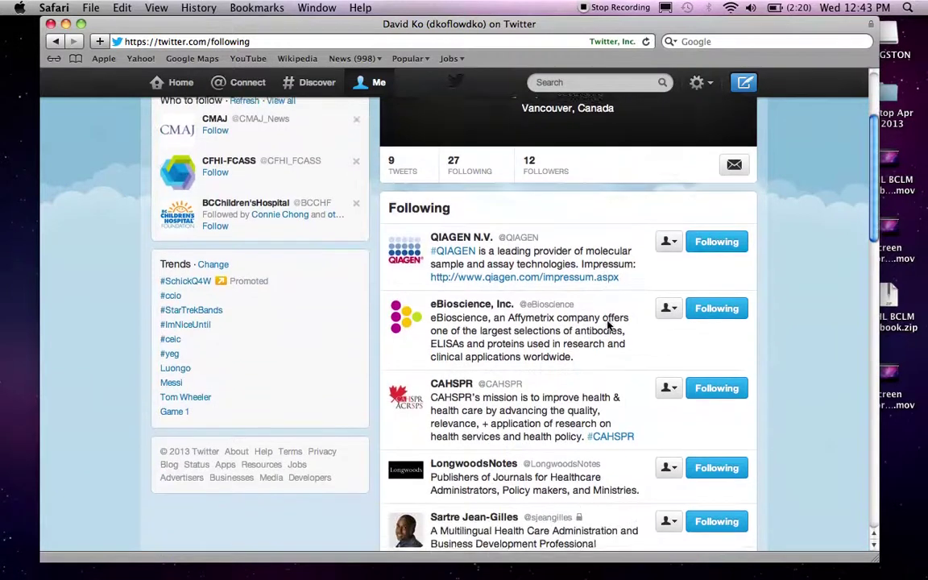
scroll(608, 325, down, 6)
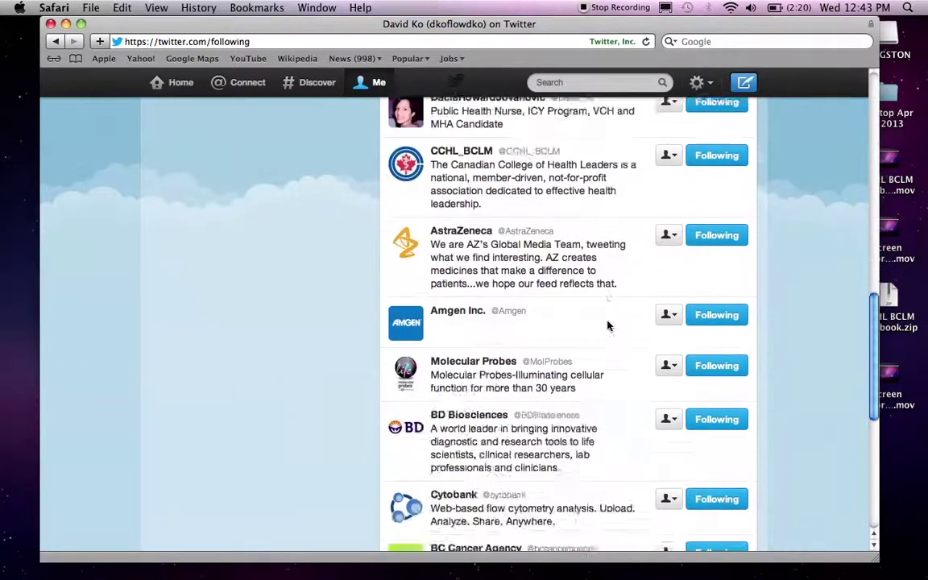
scroll(608, 325, down, 10)
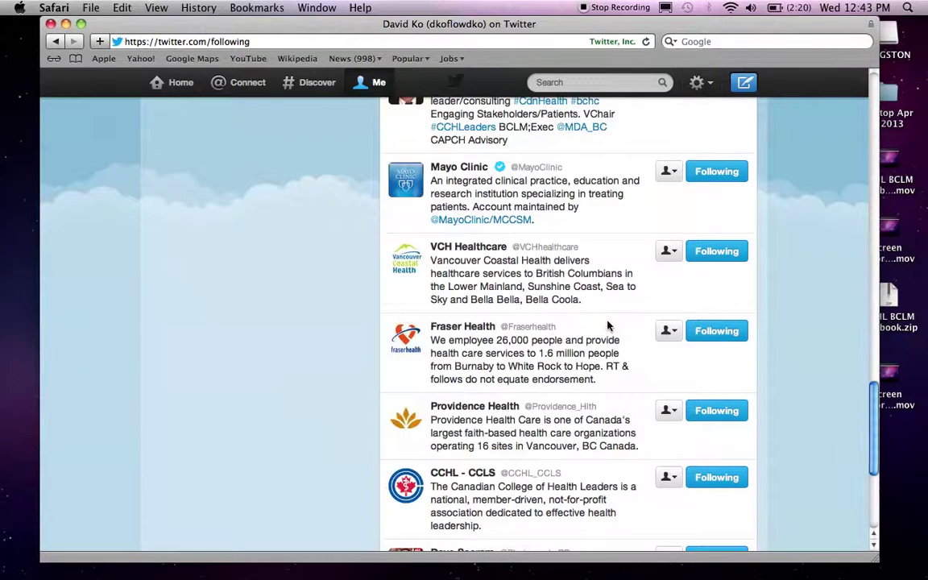
scroll(608, 325, down, 4)
scroll(608, 326, down, 2)
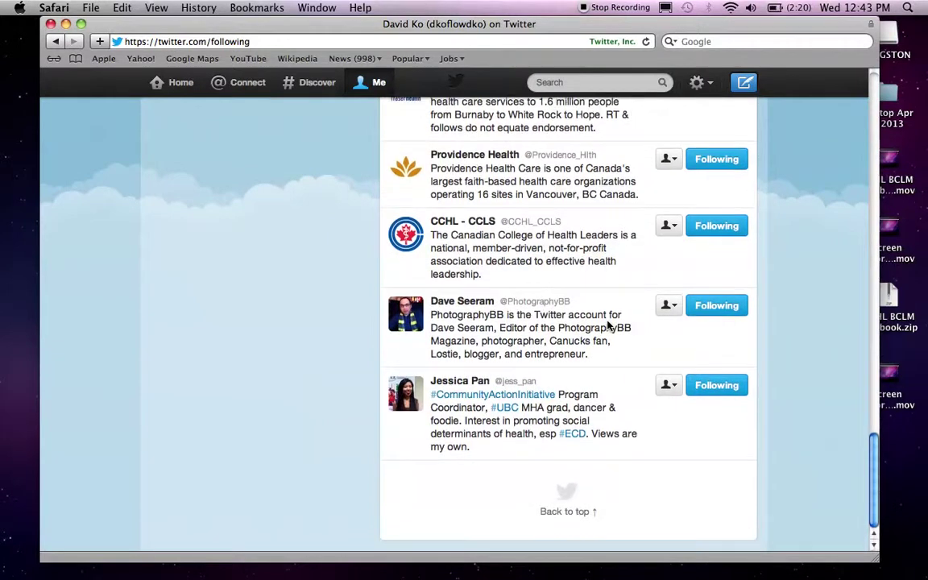
scroll(608, 326, up, 20)
- Draft the practice tweet 'I am creating a training video for CCHL BCLM', then erase it
key(g)
key(h)
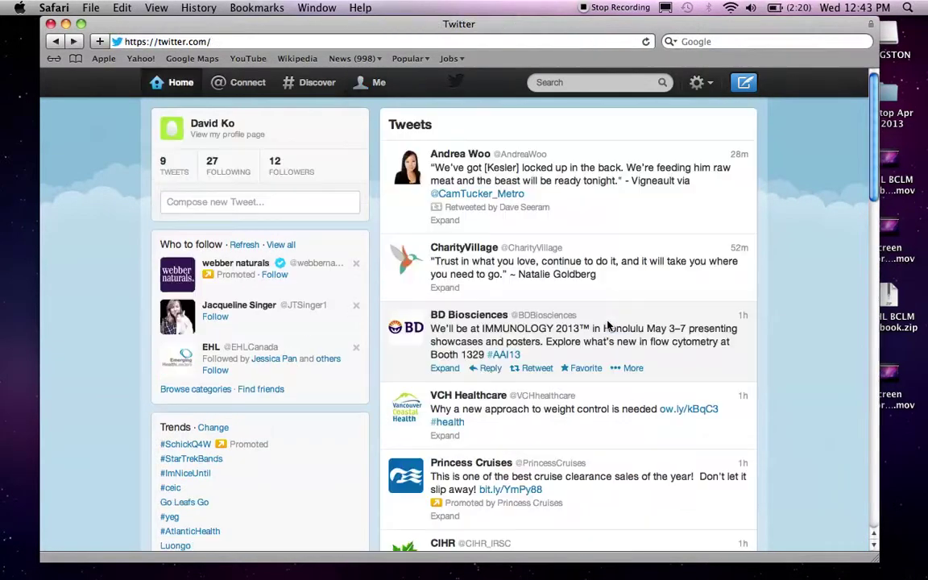
click(271, 208)
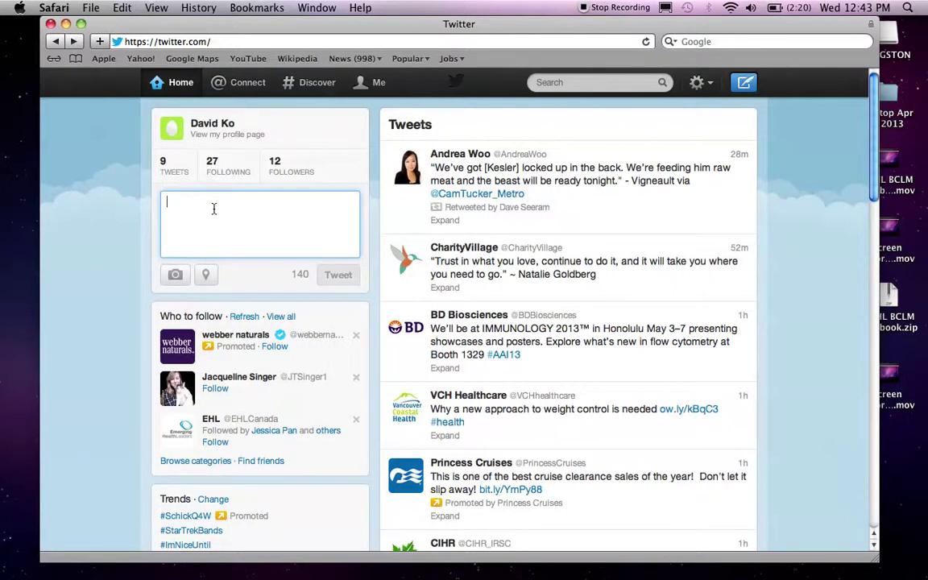
text(()
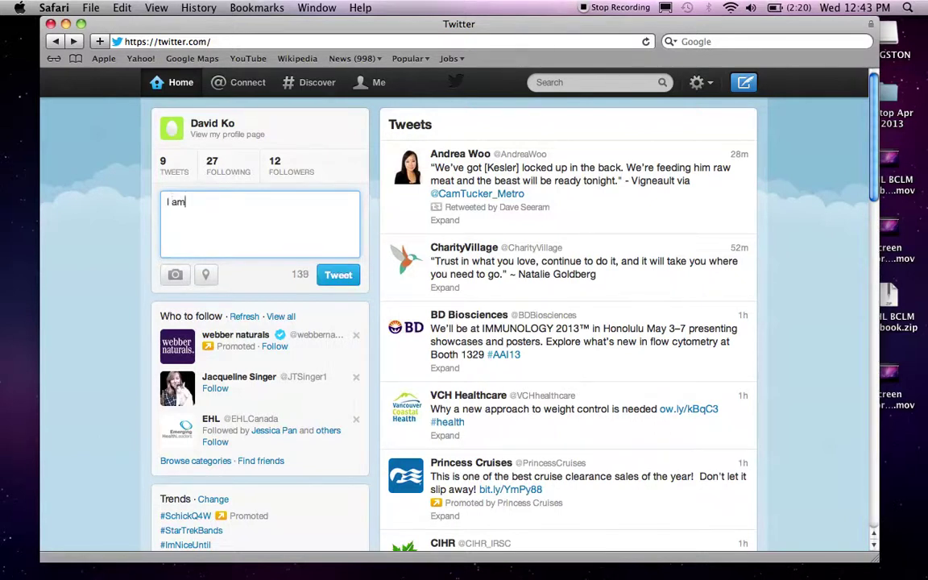
text( am creating t)
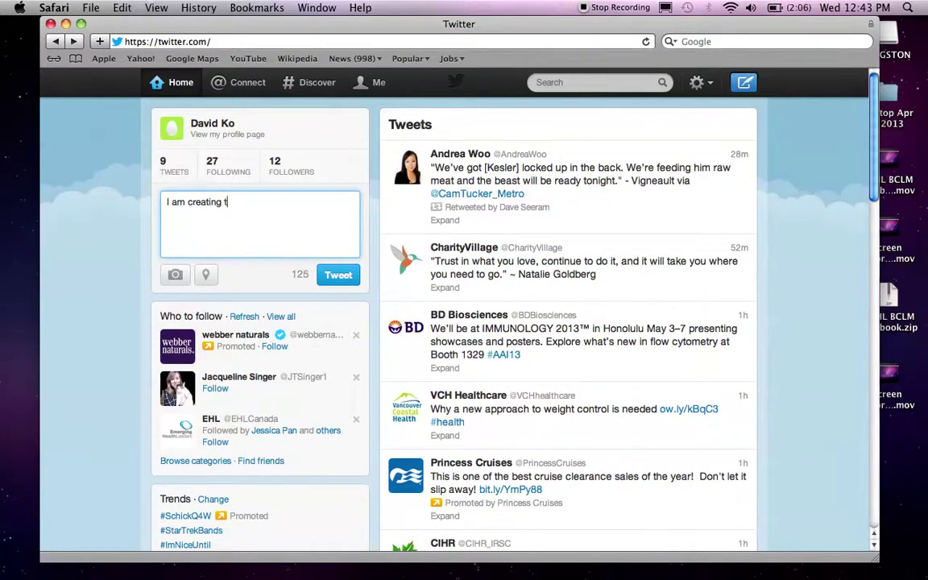
key(BackSpace)
text(a training video for CCHL BCLM.)
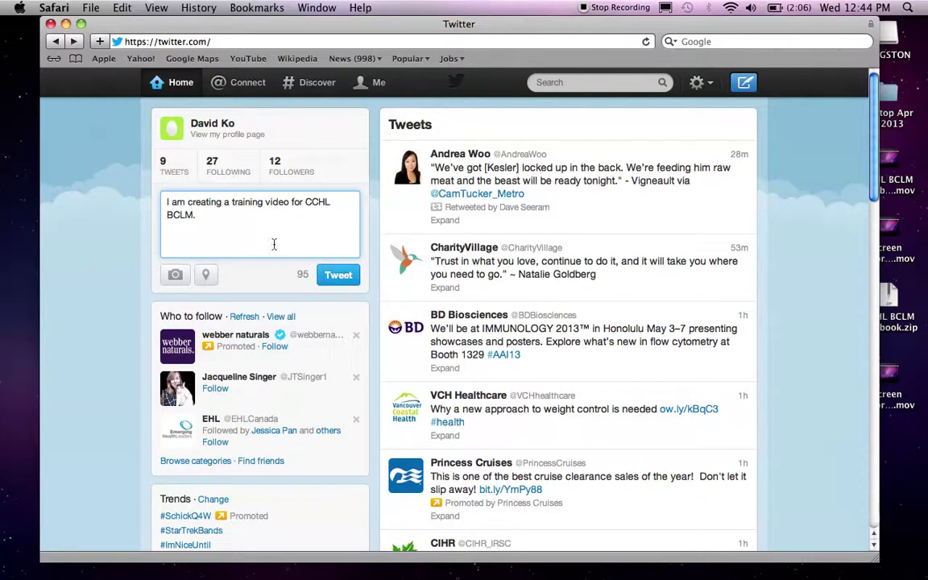
key(super+a)
key(BackSpace)
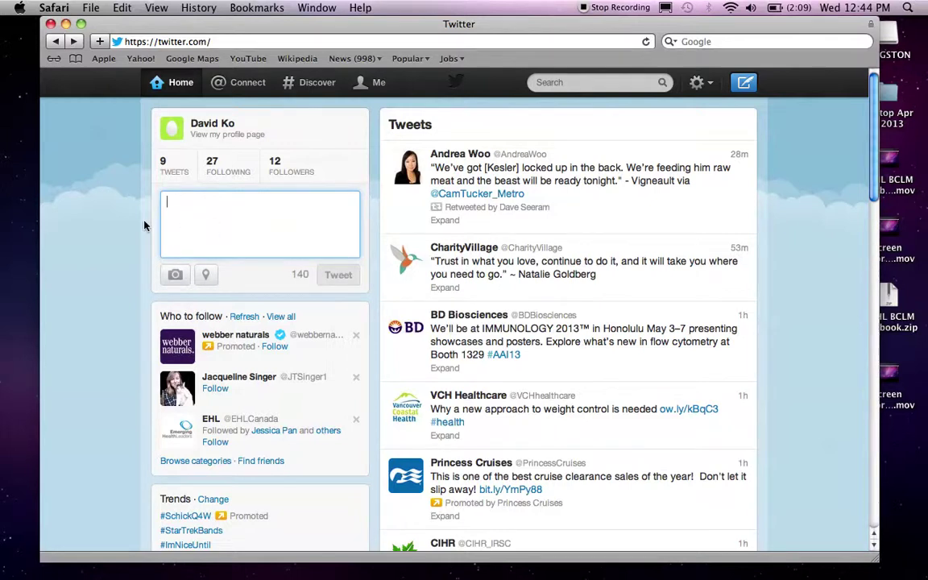
scroll(134, 225, down, 5)
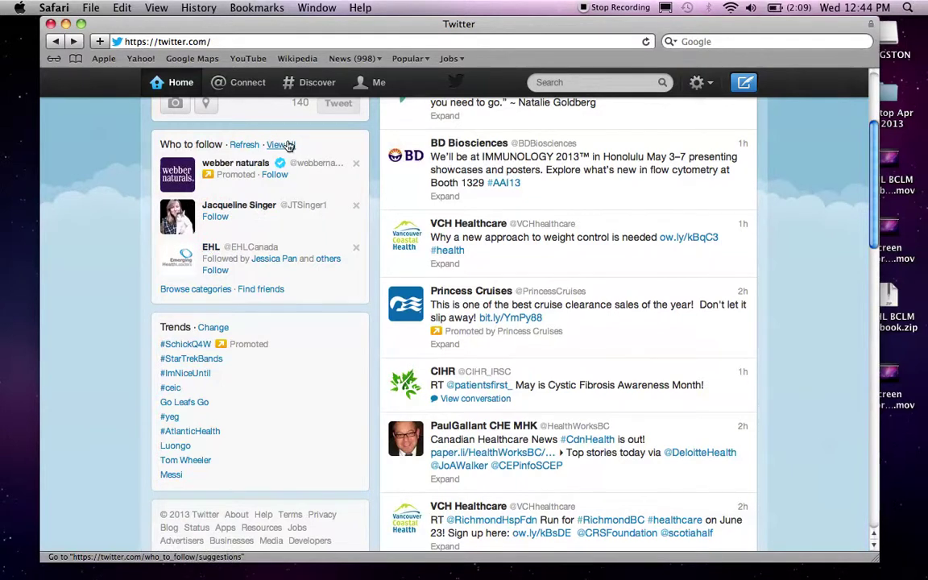
scroll(288, 146, down, 2)
scroll(288, 146, up, 3)
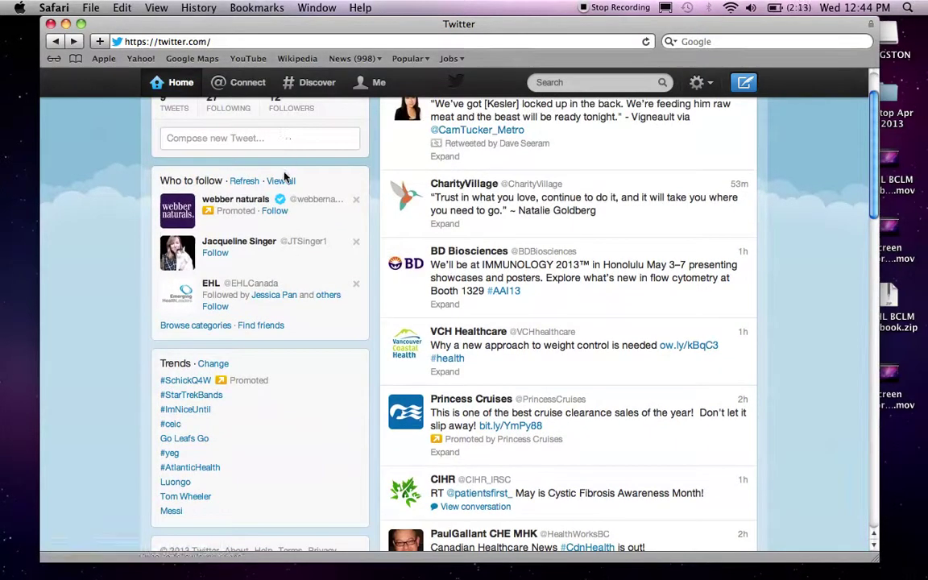
click(284, 183)
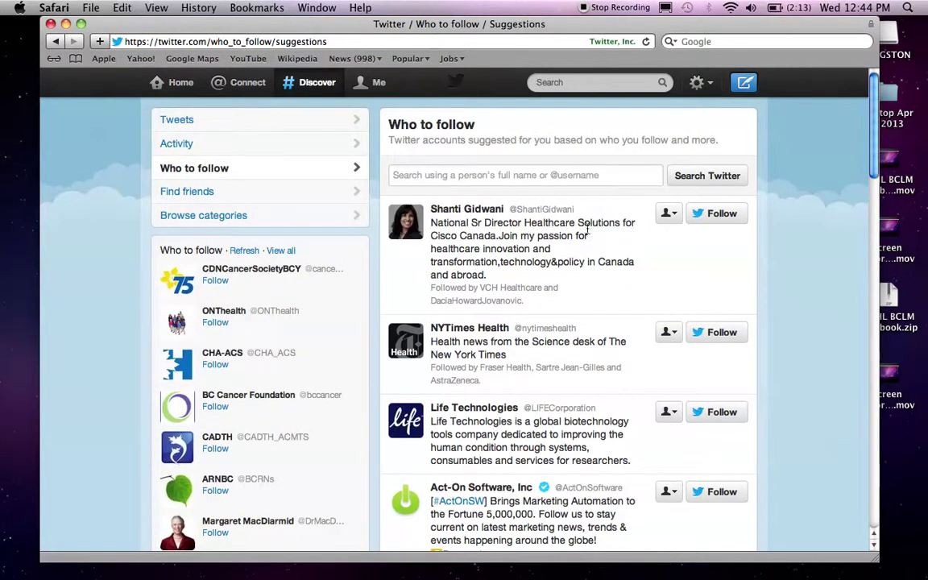
drag(390, 126, 479, 127)
scroll(524, 187, down, 10)
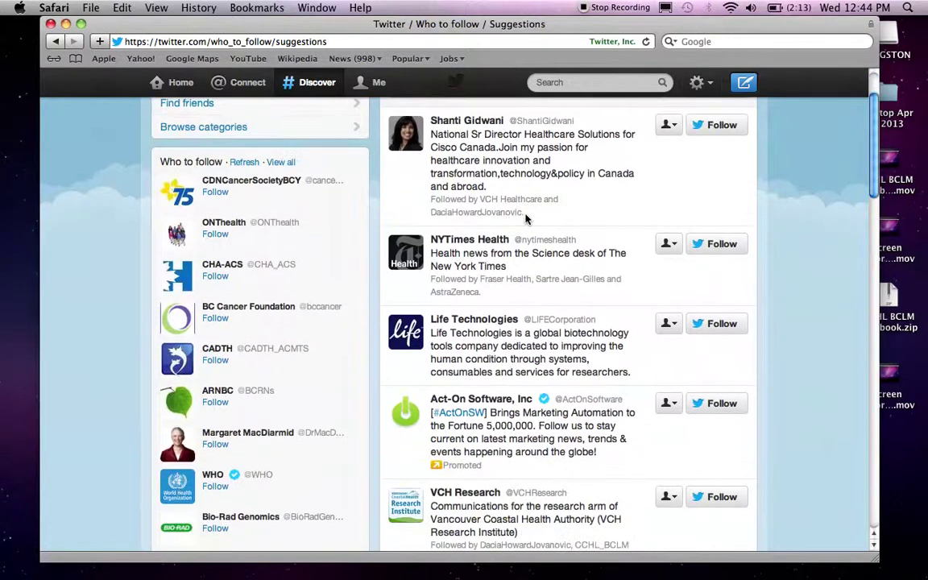
scroll(528, 218, down, 15)
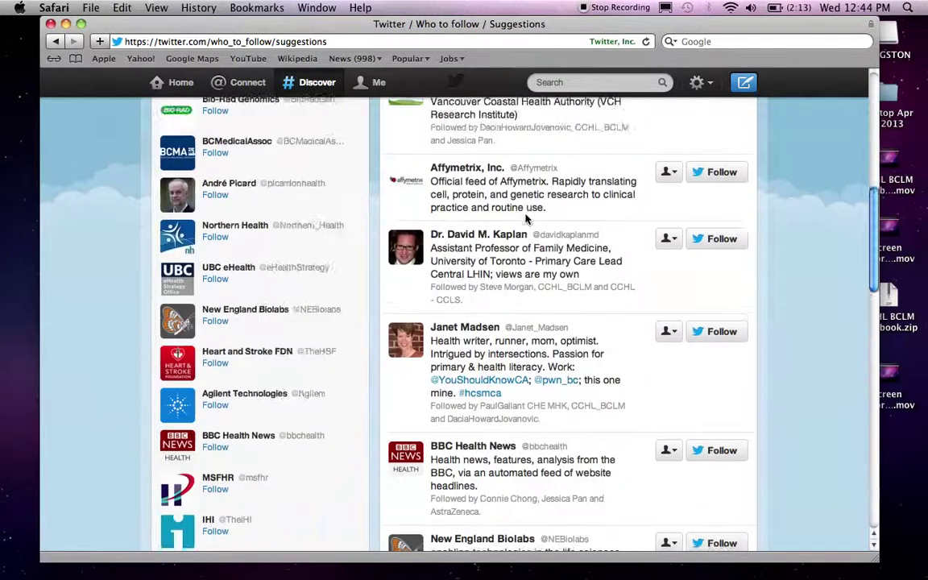
scroll(526, 220, down, 11)
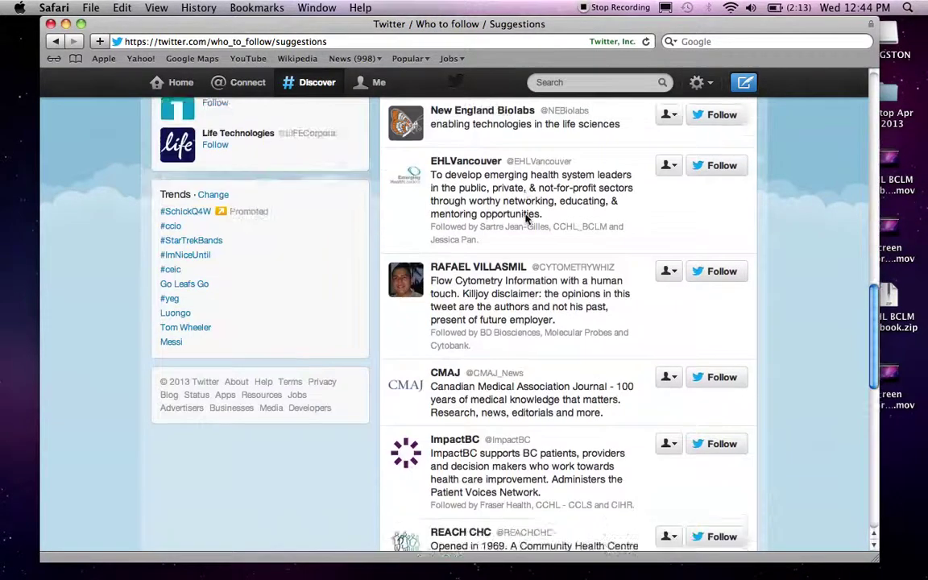
scroll(525, 219, down, 12)
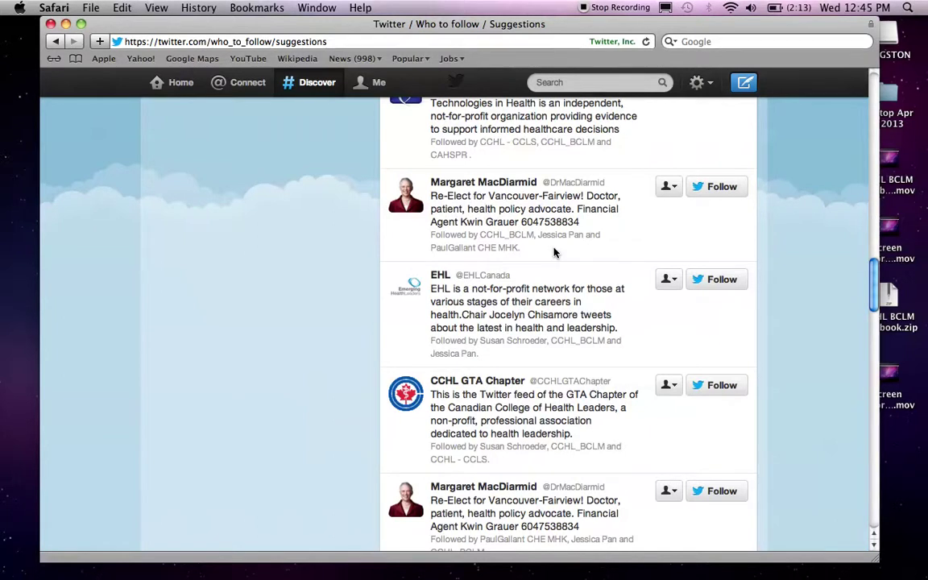
scroll(554, 253, up, 5)
scroll(554, 253, up, 15)
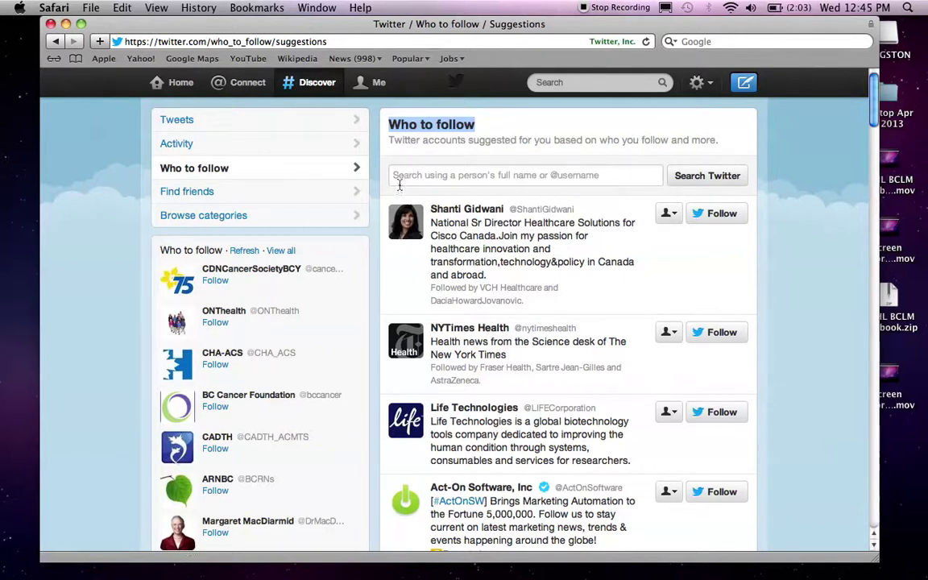
click(177, 89)
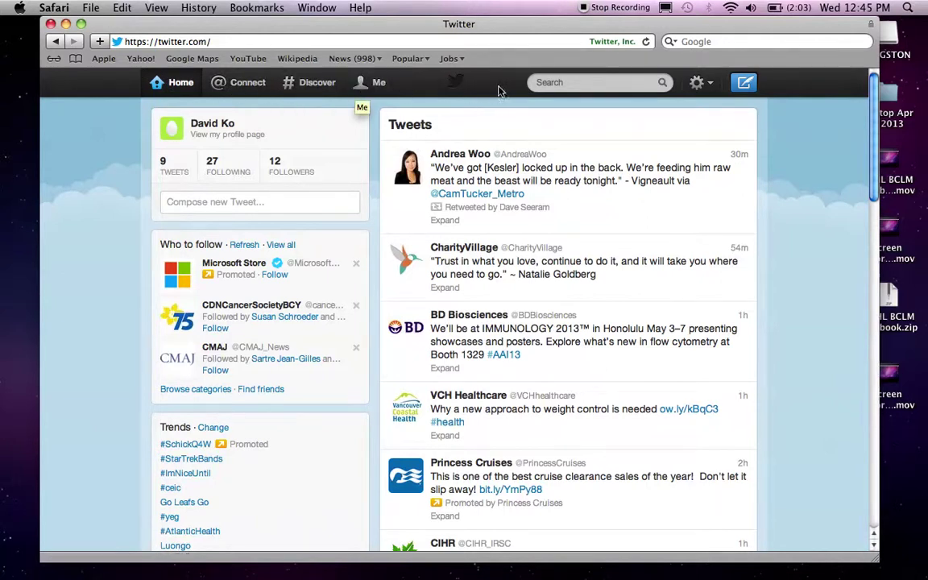
click(707, 84)
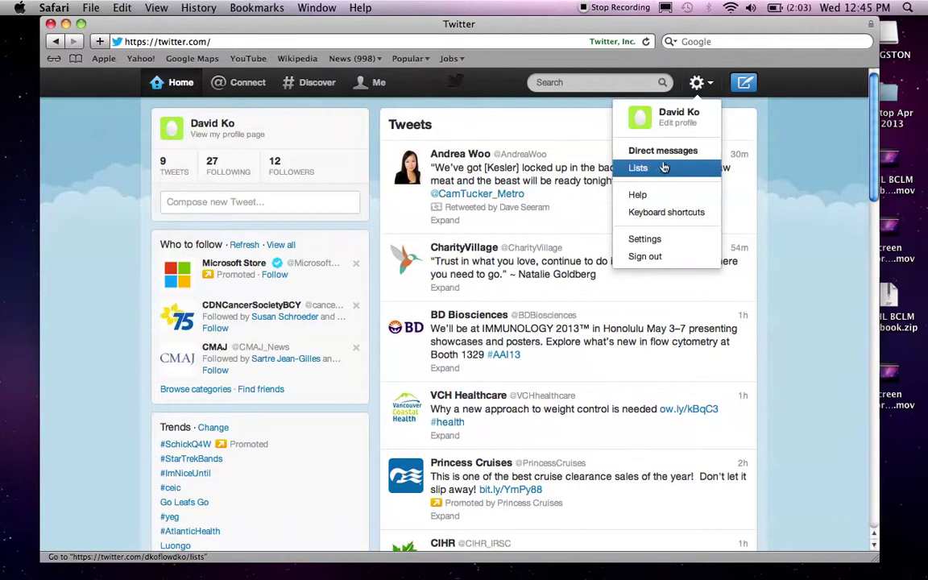
click(745, 87)
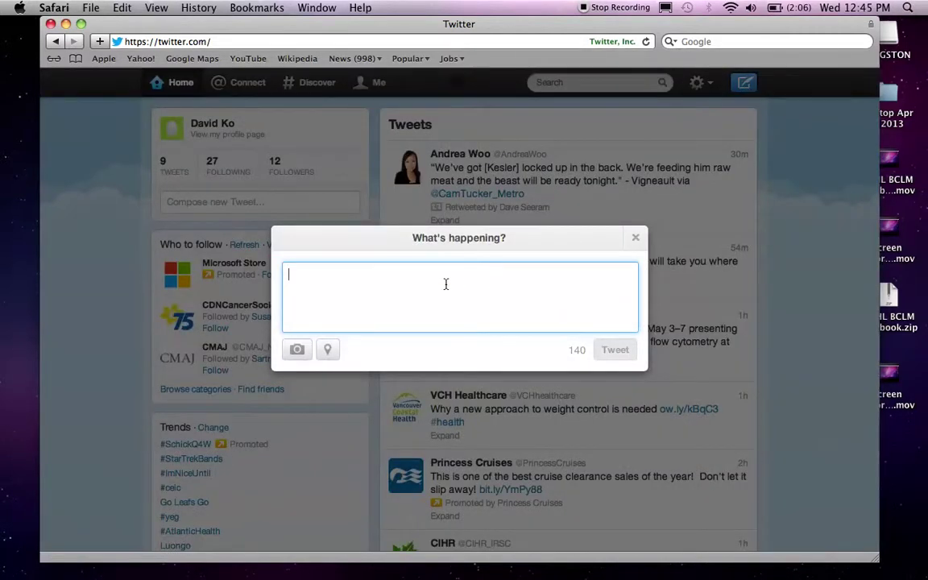
click(636, 238)
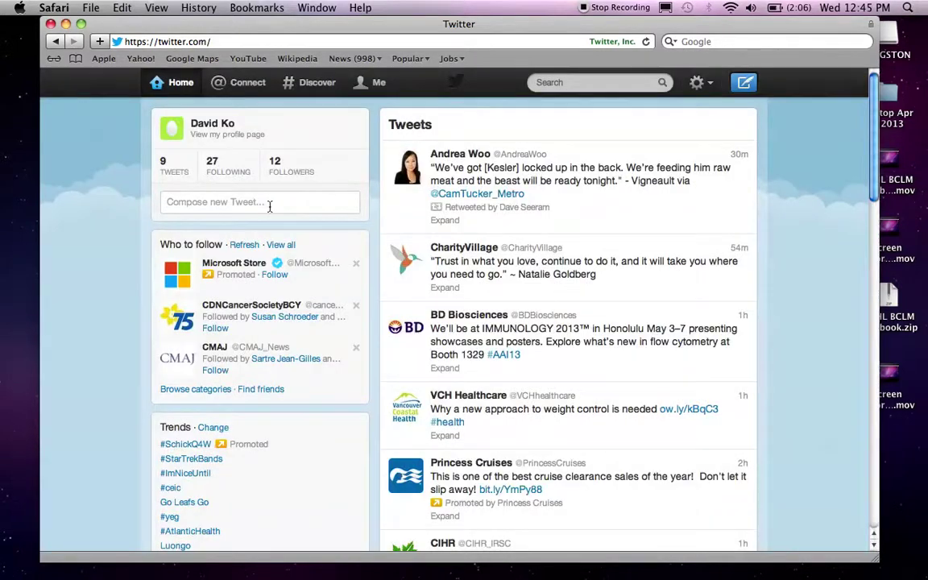
click(269, 206)
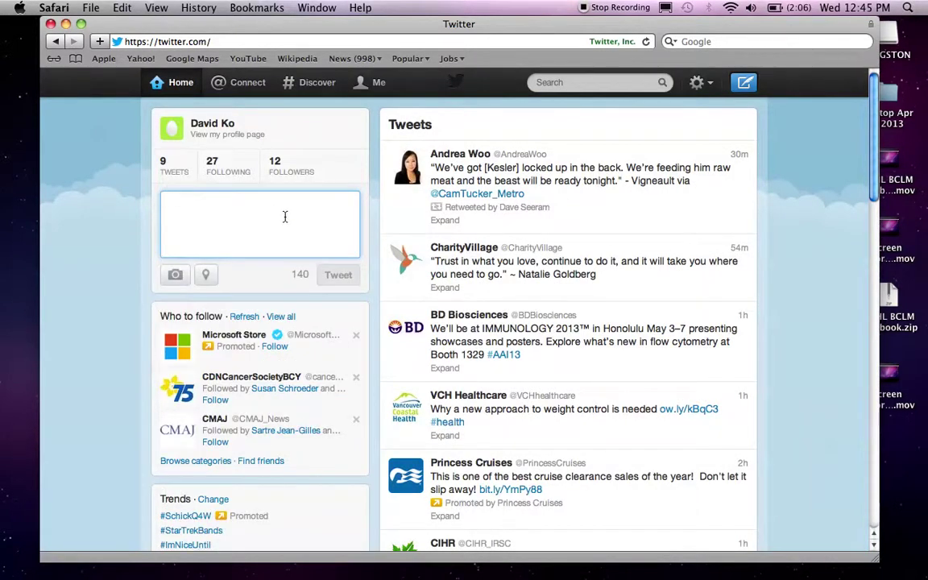
click(816, 264)
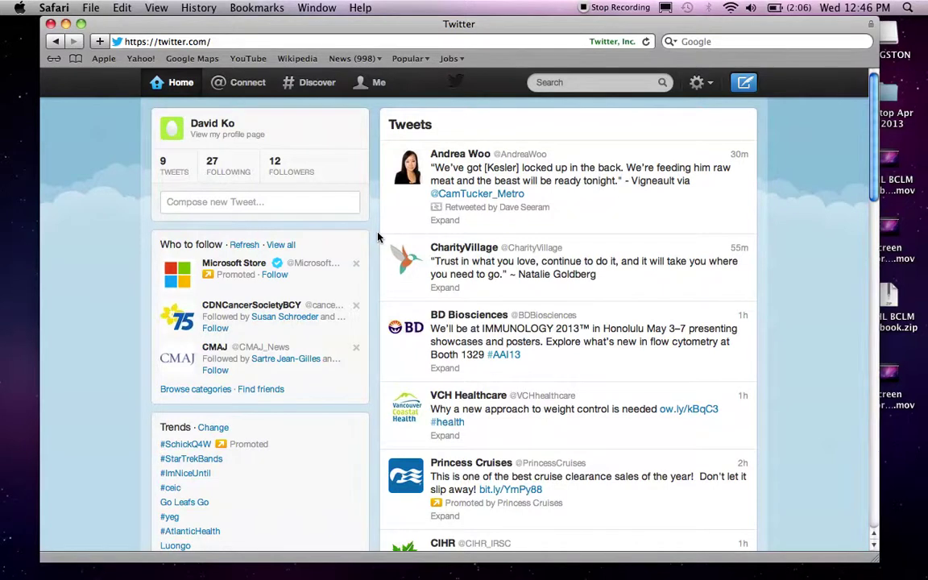
- Search for 'CCHL' and open the CCHL_BCLM profile from the suggestions
click(574, 86)
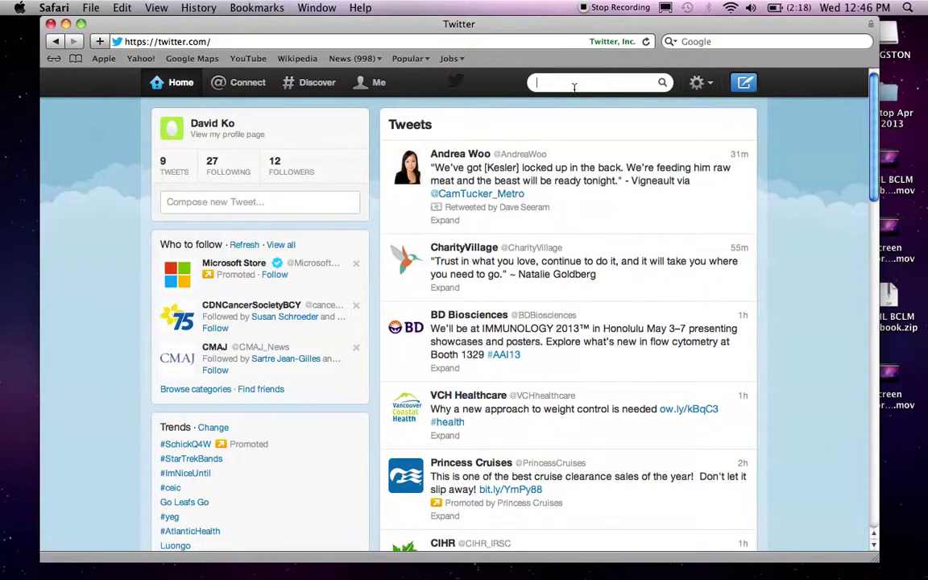
text(CCHL)
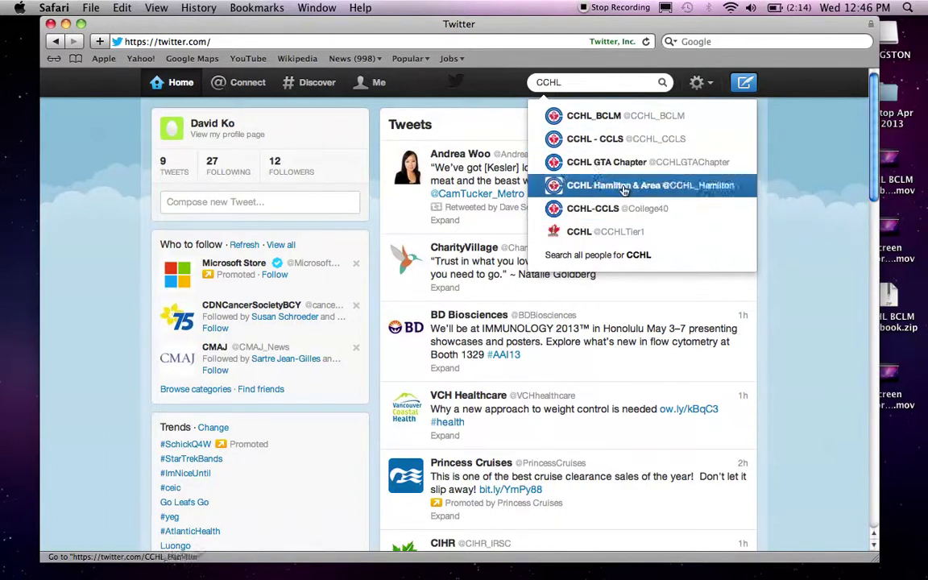
click(645, 121)
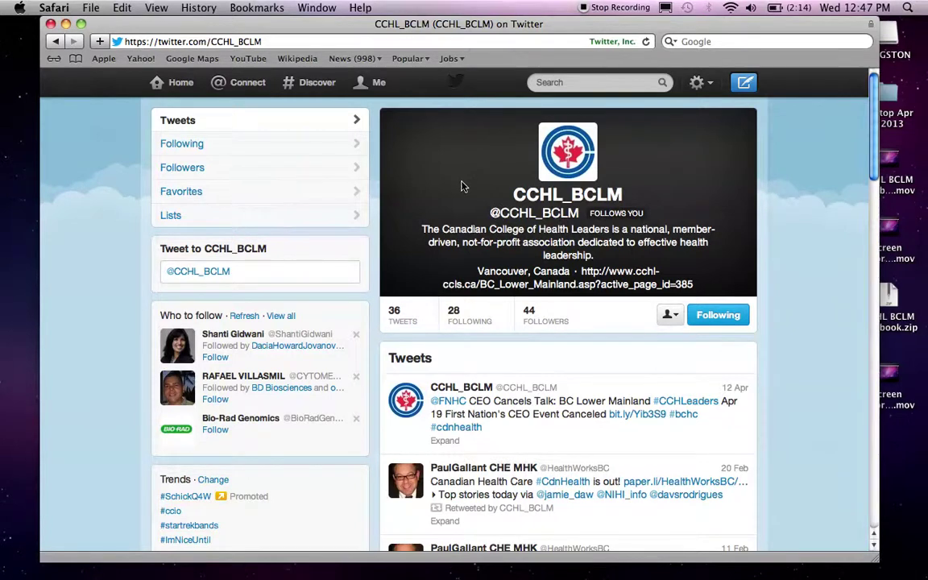
scroll(461, 186, down, 1)
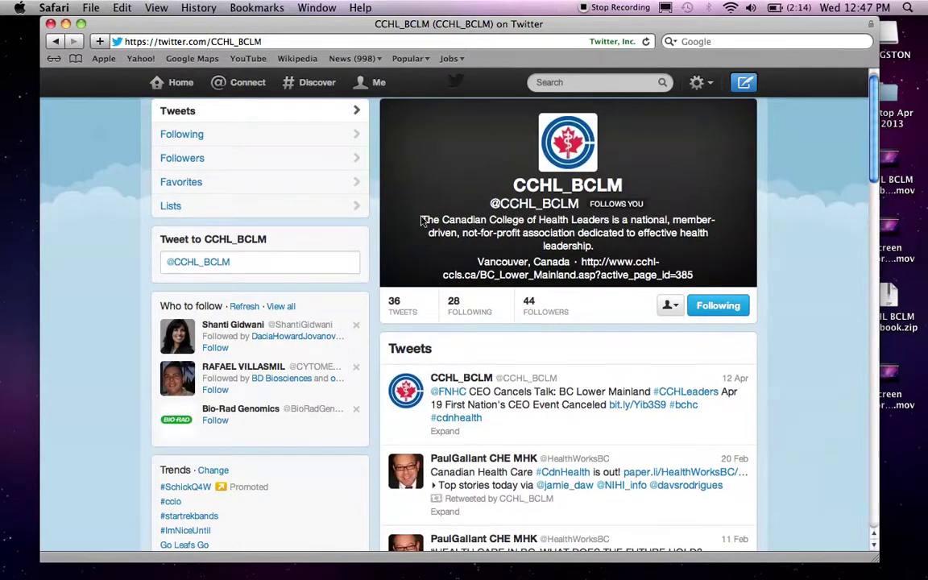
drag(422, 221, 673, 246)
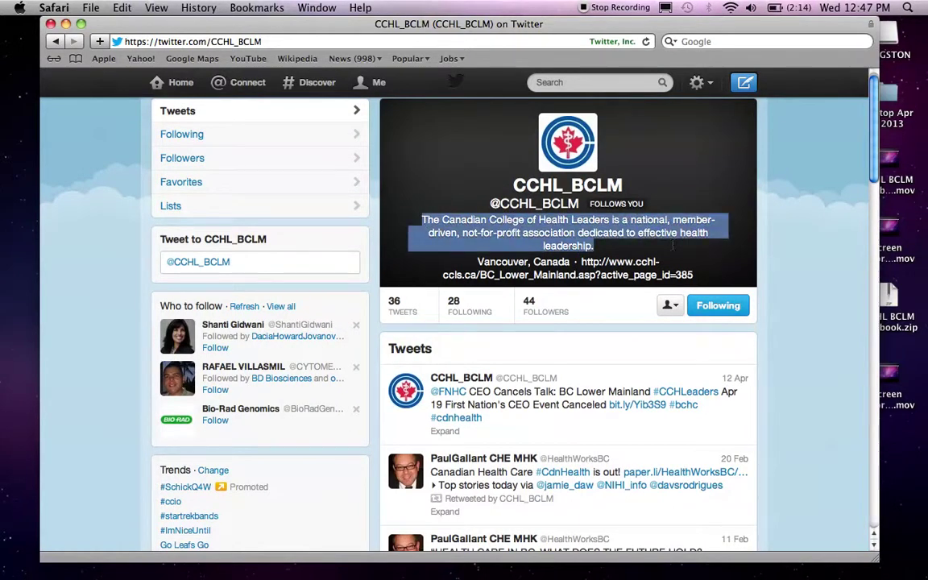
click(673, 245)
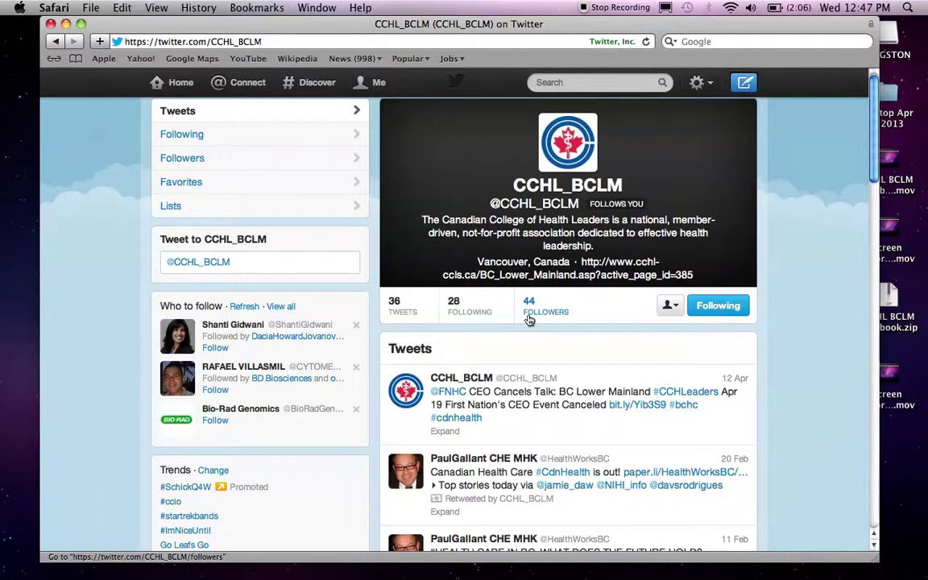
scroll(528, 315, down, 3)
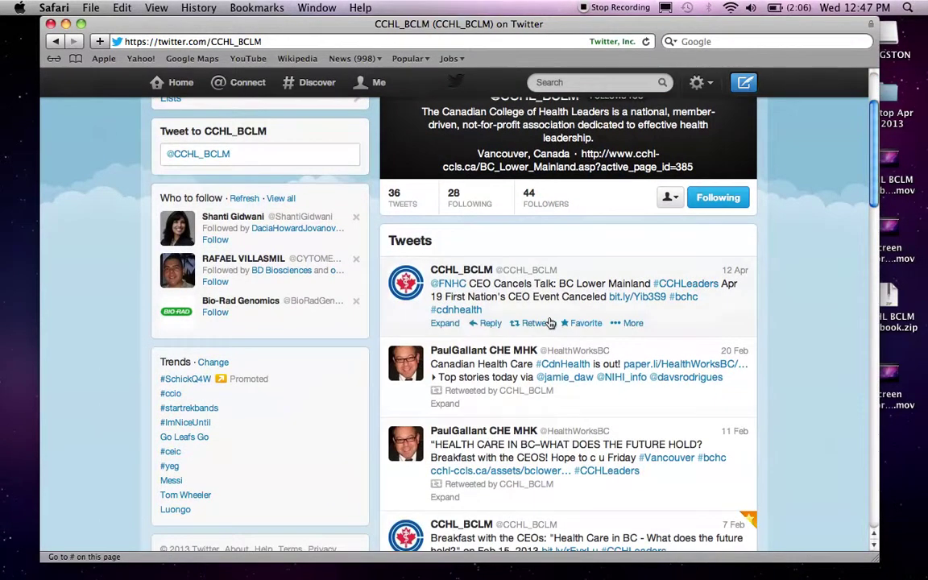
drag(397, 246, 425, 243)
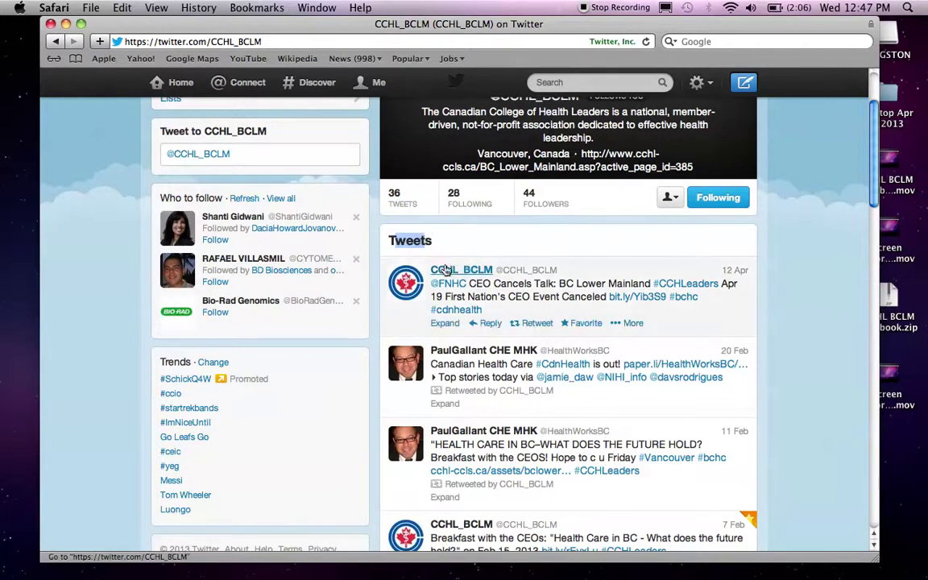
scroll(540, 273, down, 2)
scroll(548, 274, down, 1)
scroll(516, 294, down, 2)
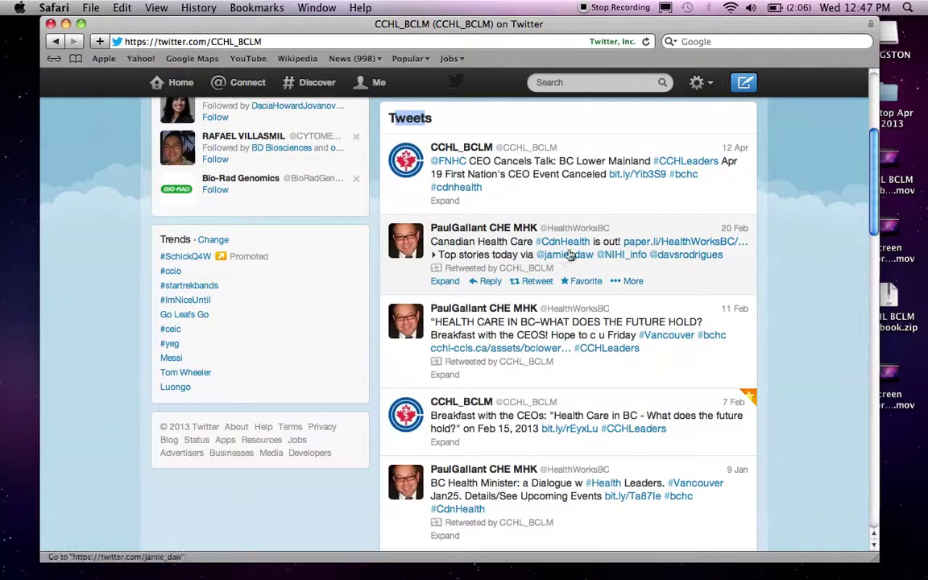
scroll(652, 269, down, 8)
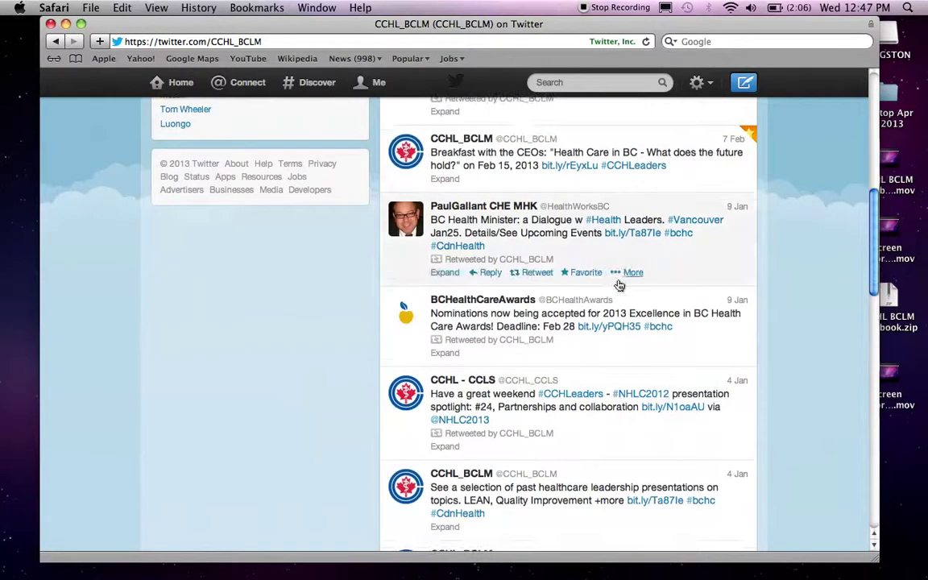
scroll(582, 295, up, 1)
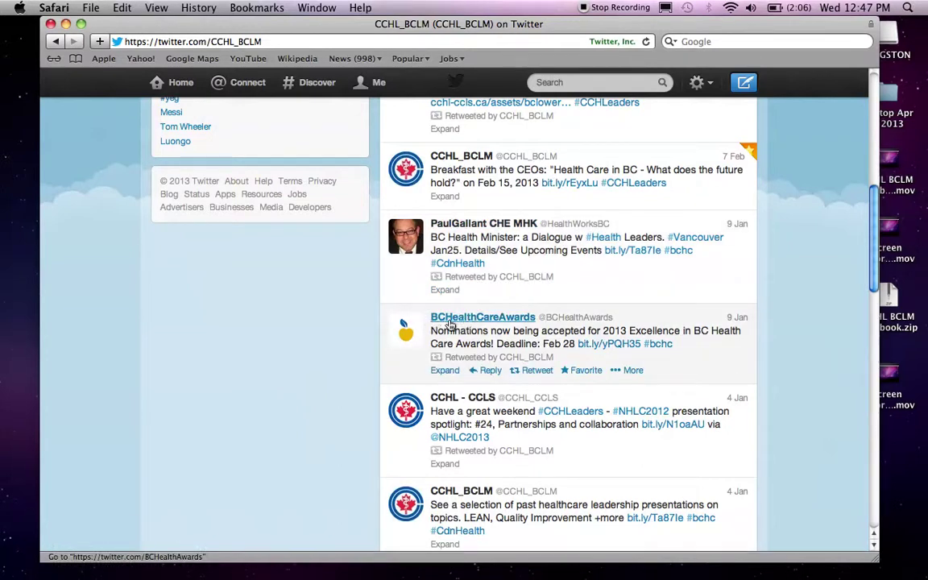
scroll(597, 322, up, 3)
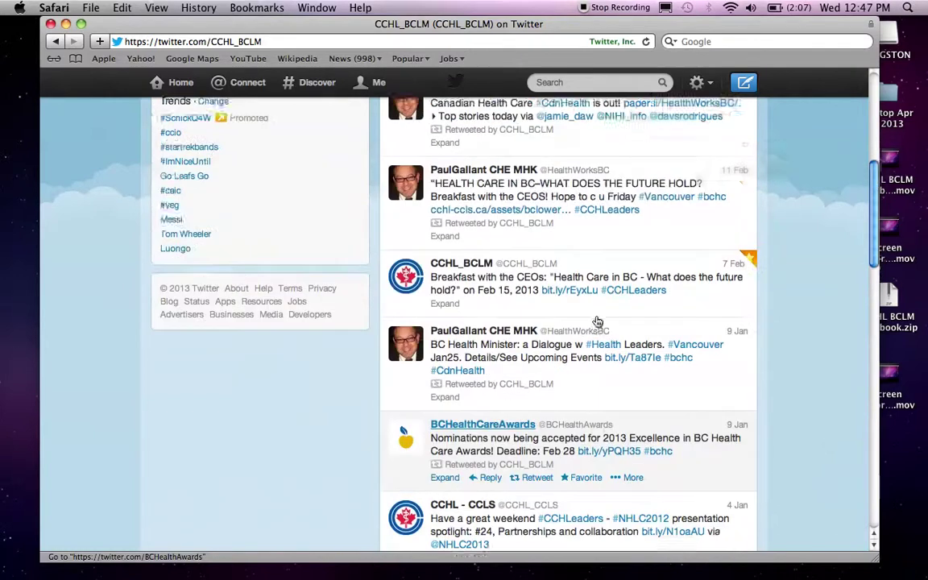
scroll(597, 323, up, 10)
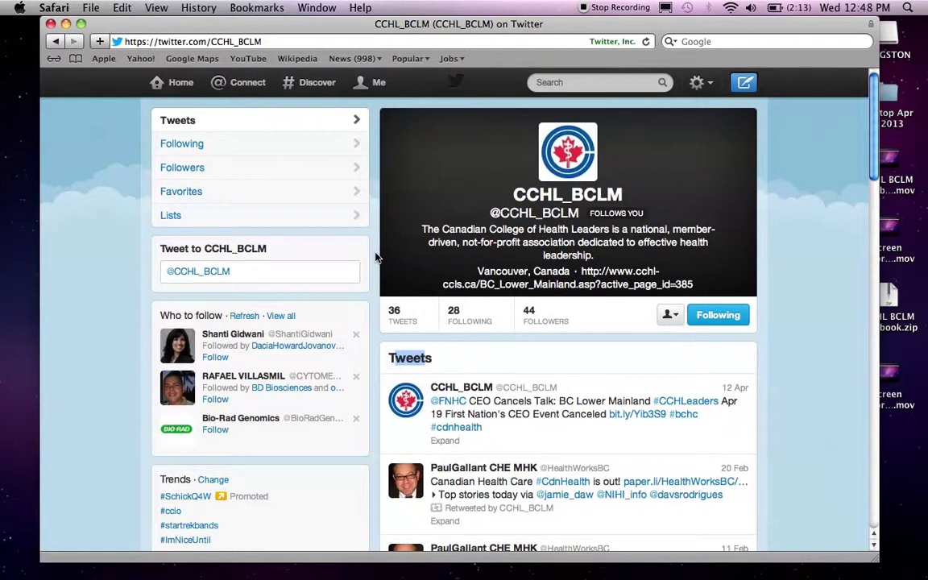
scroll(375, 257, down, 3)
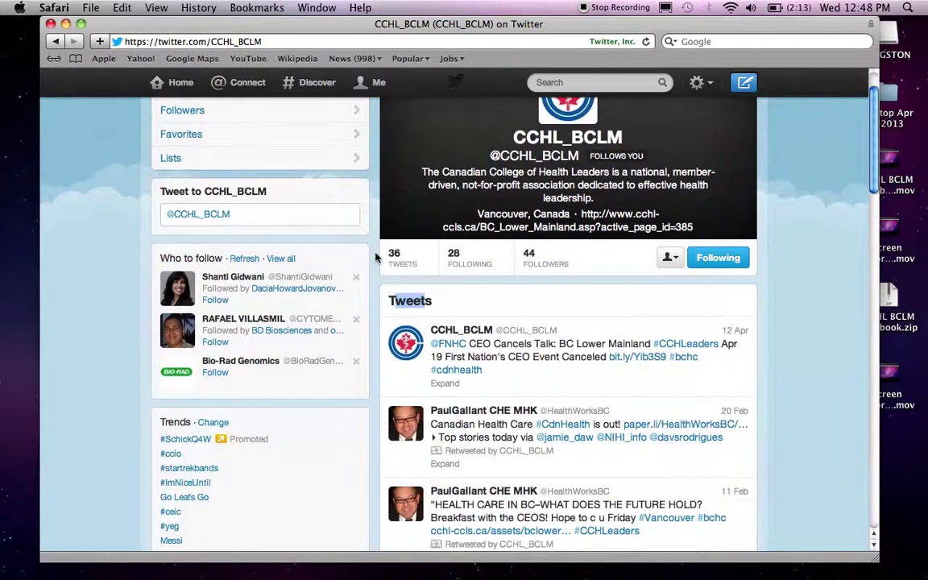
scroll(376, 257, down, 1)
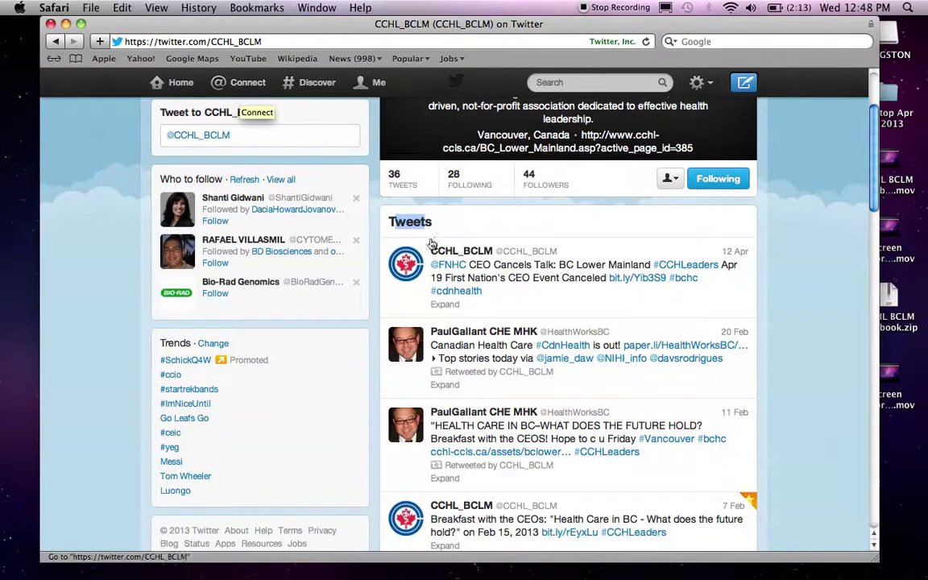
scroll(574, 227, up, 4)
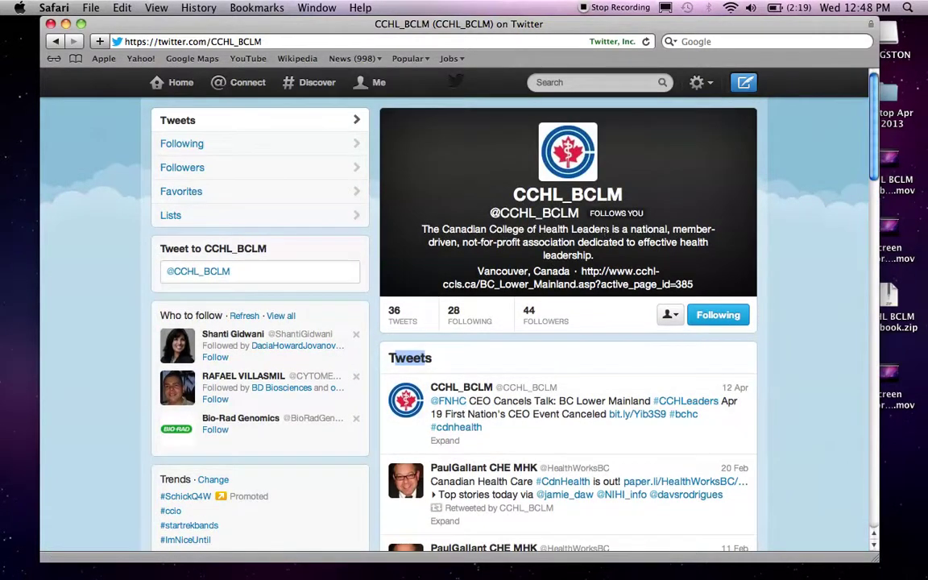
drag(515, 194, 620, 195)
click(622, 196)
double_click(621, 195)
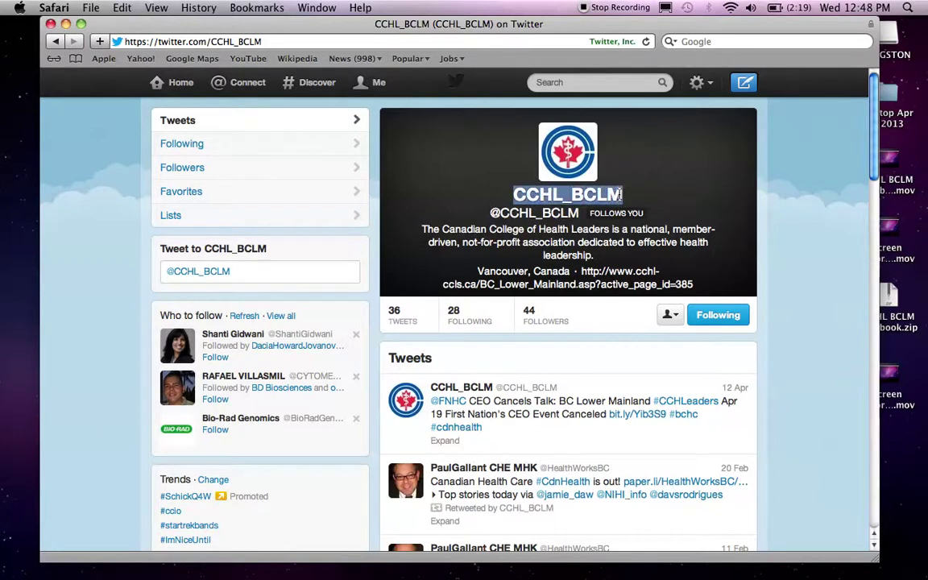
click(439, 182)
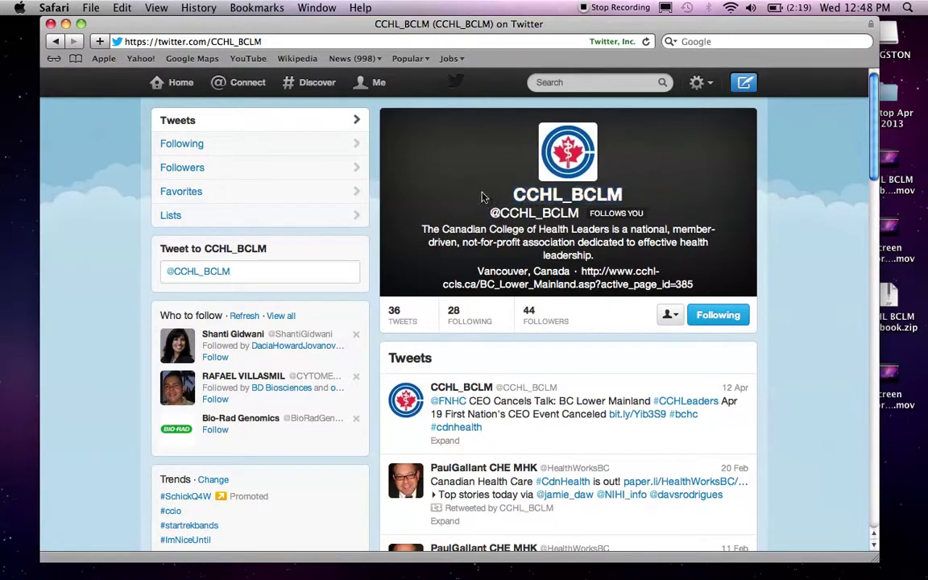
drag(490, 213, 578, 213)
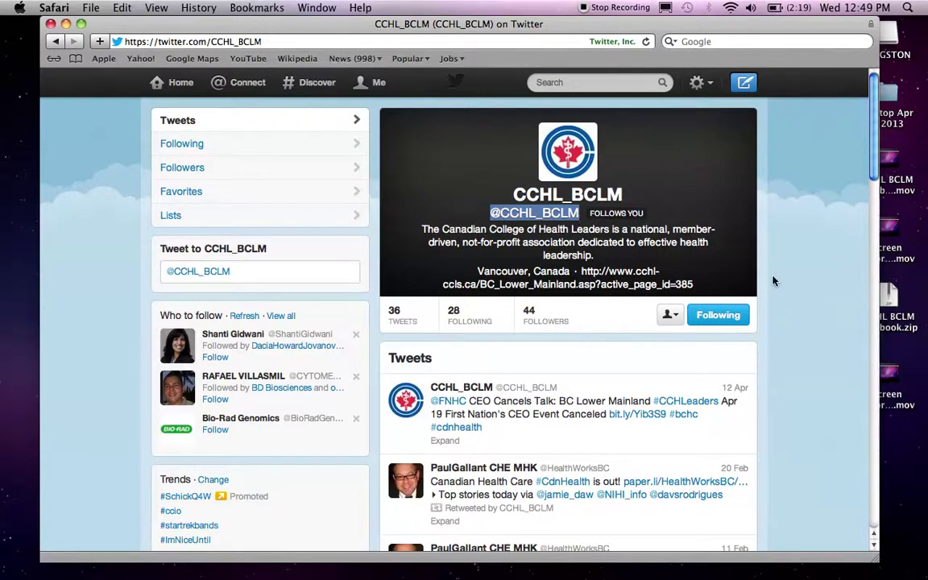
click(493, 214)
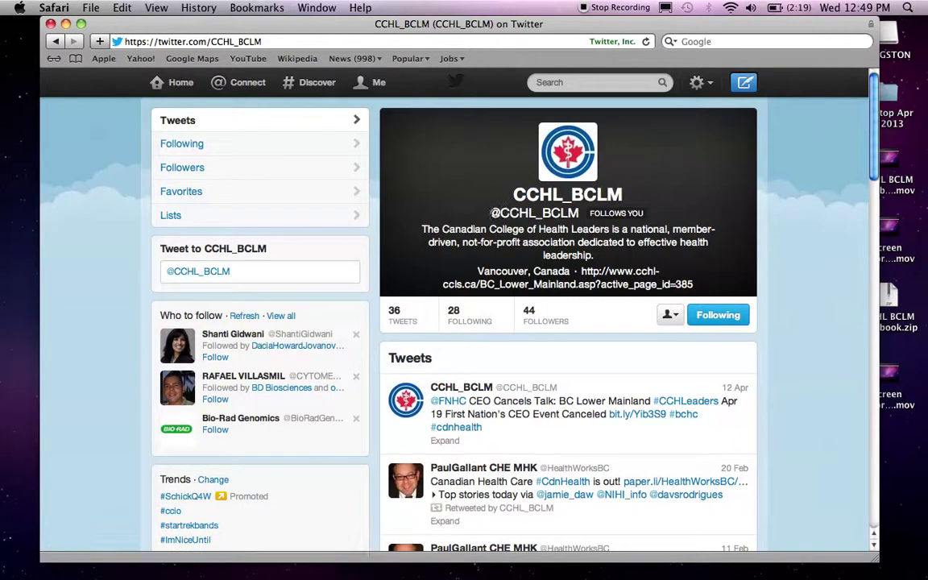
drag(491, 212, 579, 214)
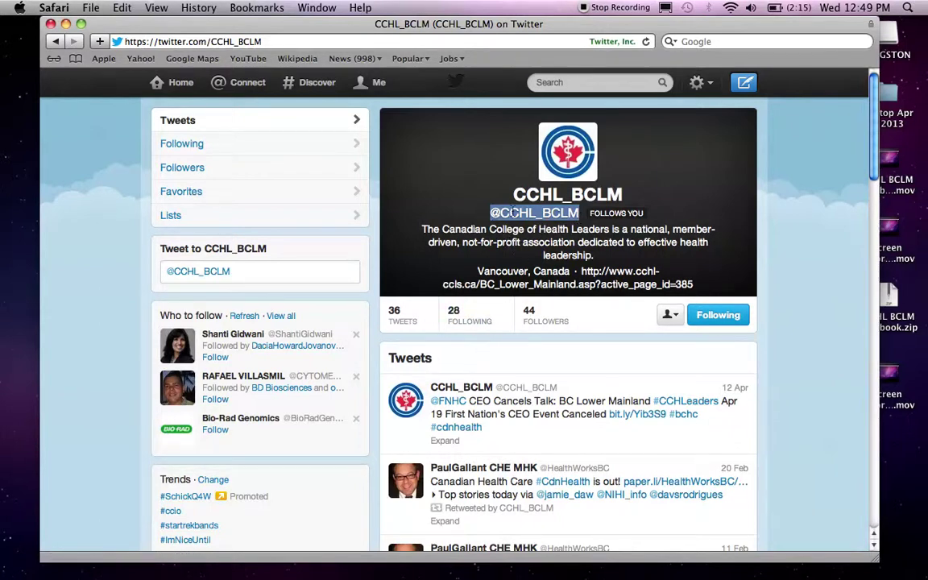
scroll(455, 369, down, 3)
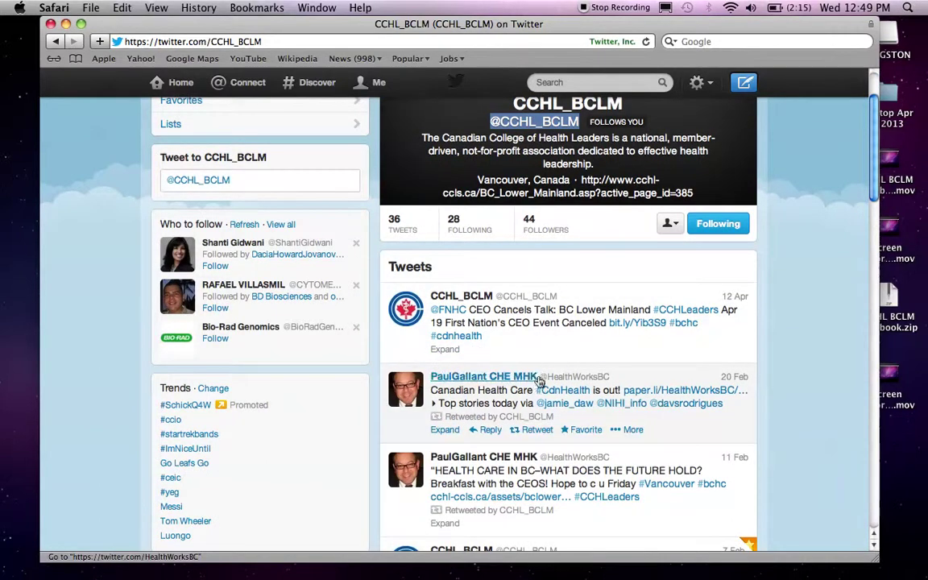
scroll(483, 377, down, 2)
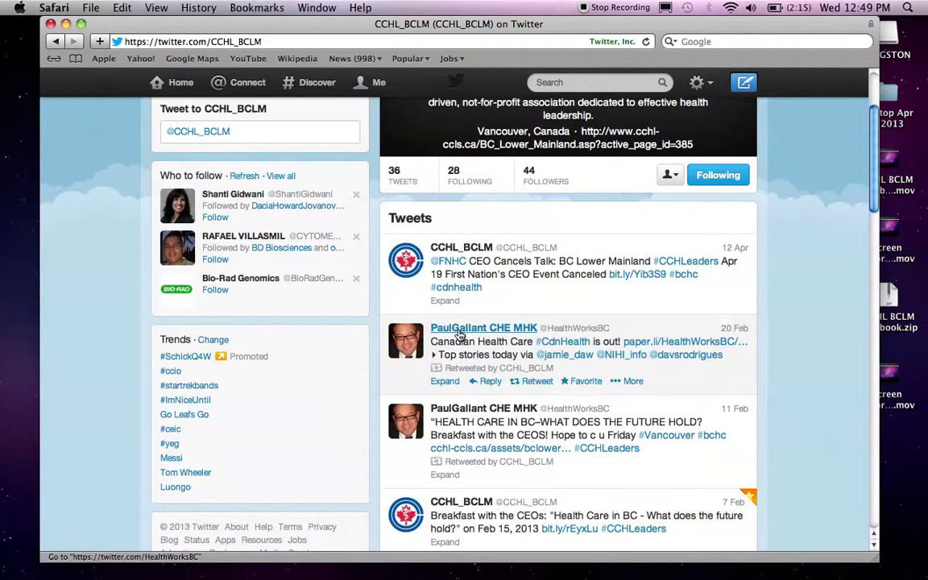
scroll(467, 334, down, 1)
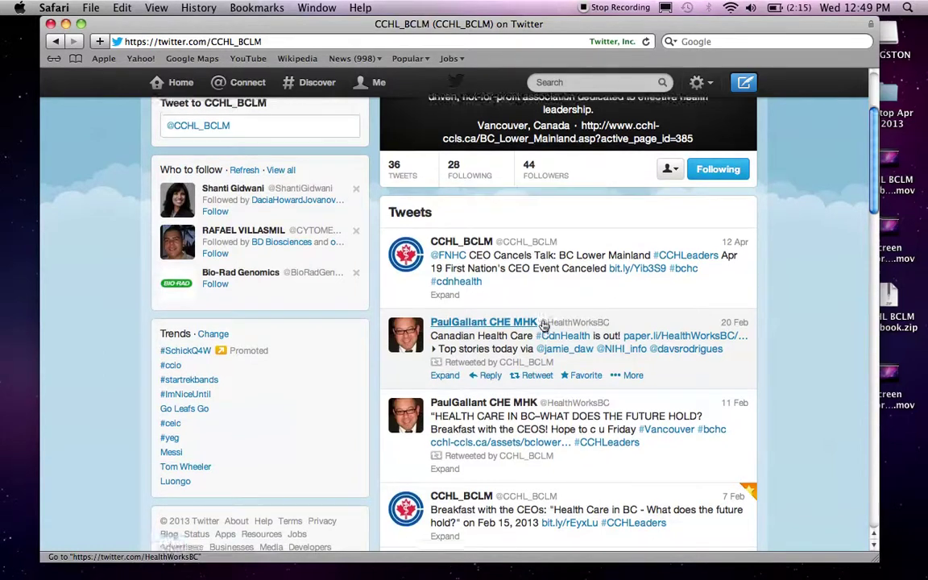
scroll(544, 324, up, 2)
scroll(544, 324, down, 2)
scroll(544, 324, down, 1)
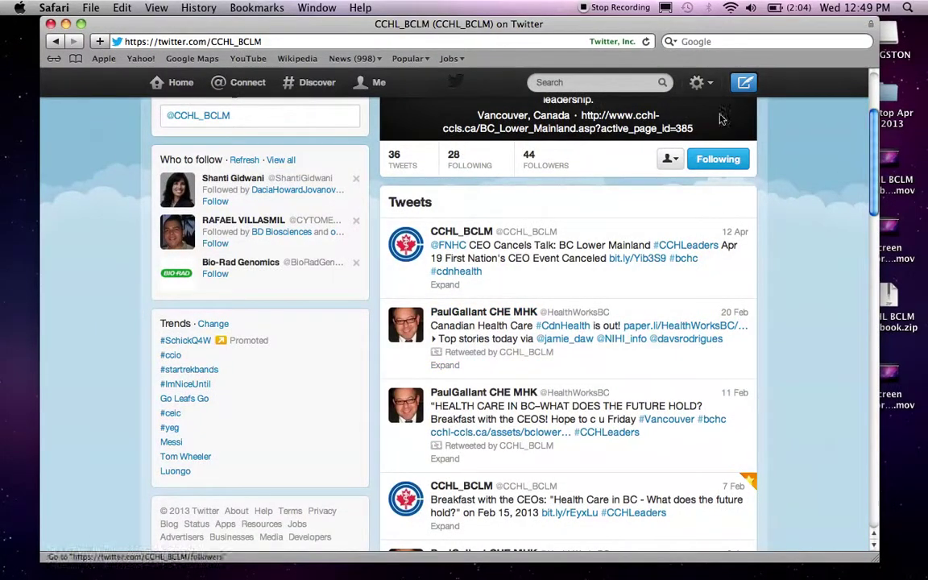
click(746, 82)
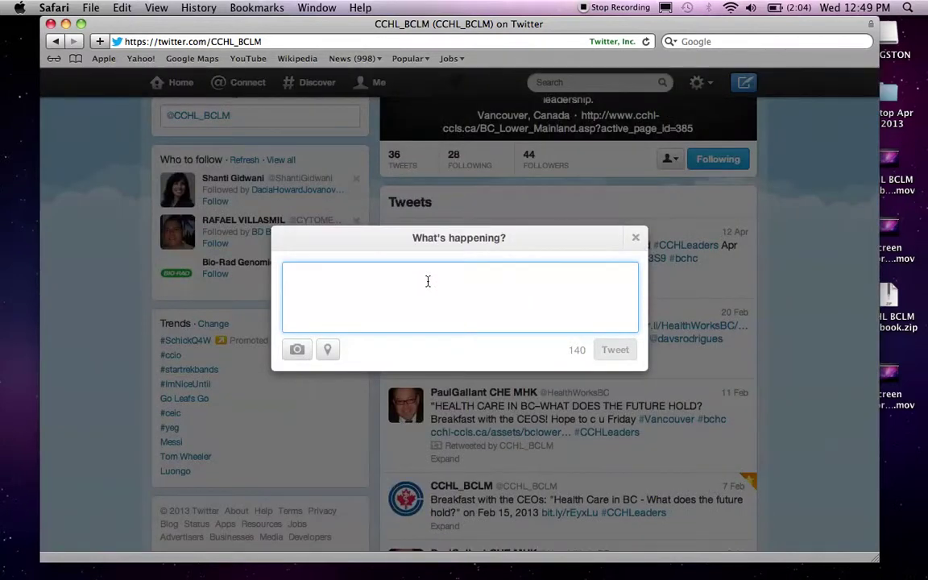
text(@hea)
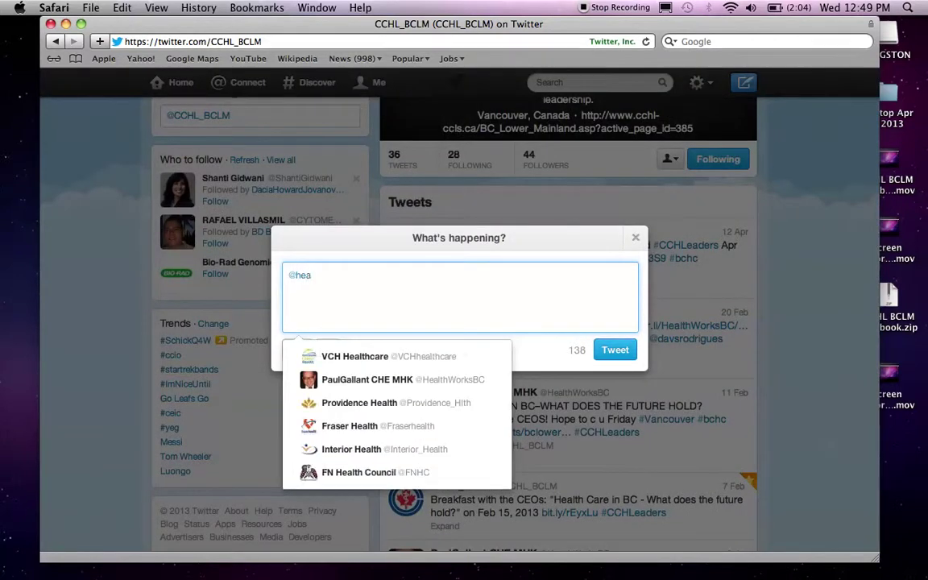
text(lthwork)
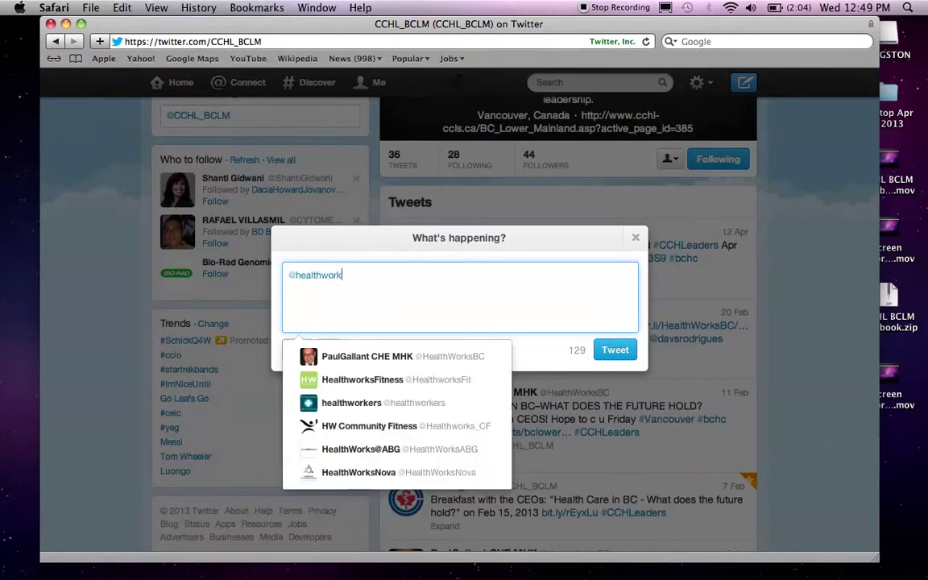
click(433, 358)
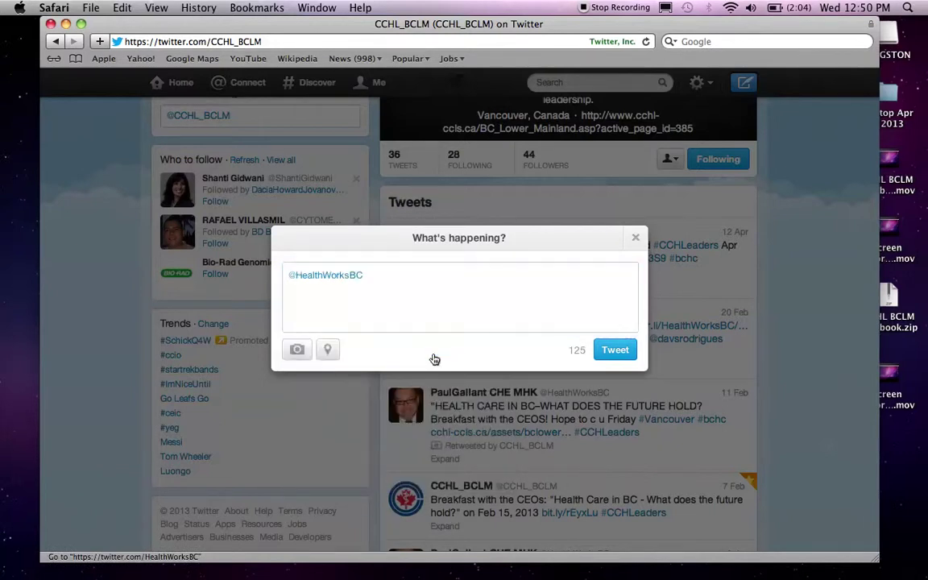
click(383, 280)
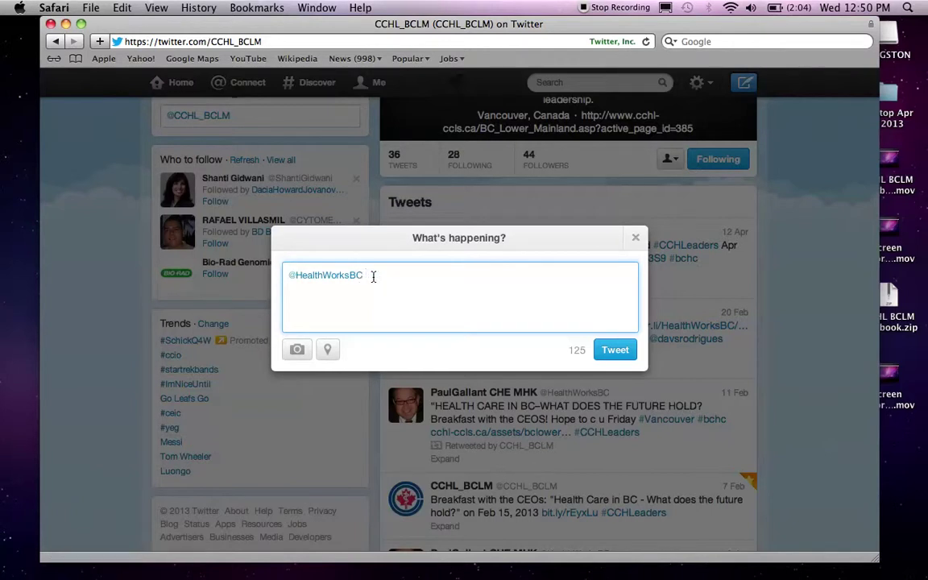
- Complete the message so it reads 'I hope you'd enjoy the training video.'
key(BackSpace)
key(BackSpace)
key(BackSpace)
key(BackSpace)
key(BackSpace)
key(BackSpace)
key(BackSpace)
key(BackSpace)
text(hope you'd enjoy the trainin)
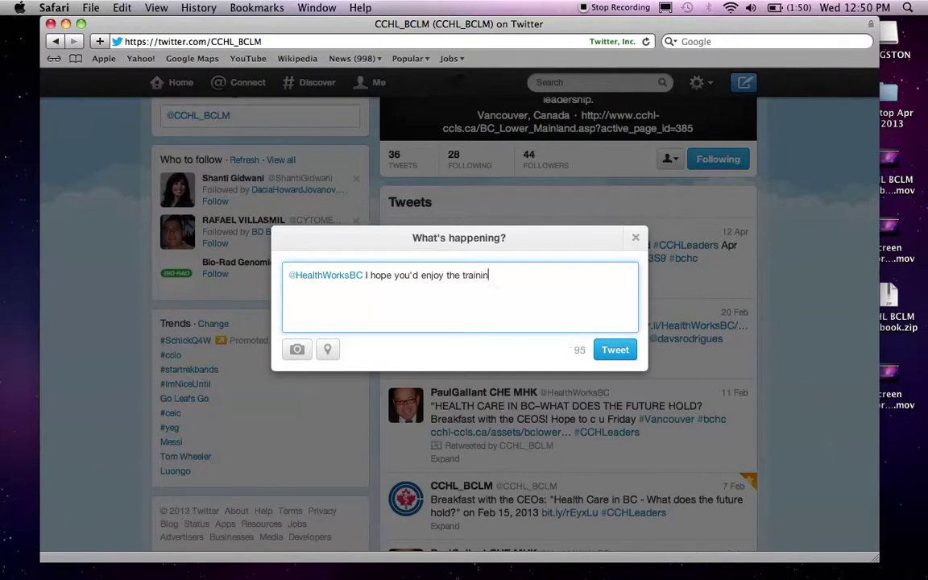
text(g video.)
drag(283, 274, 366, 276)
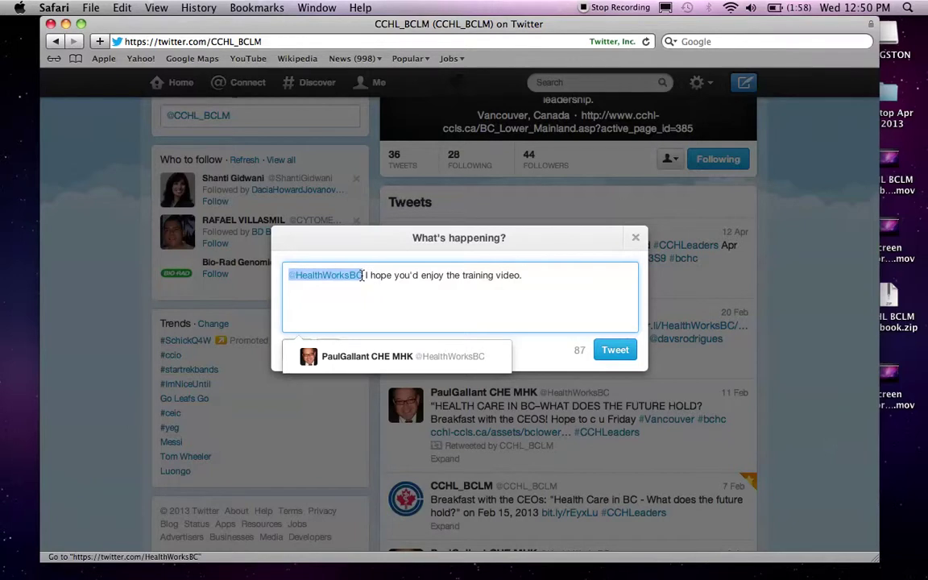
key(Left)
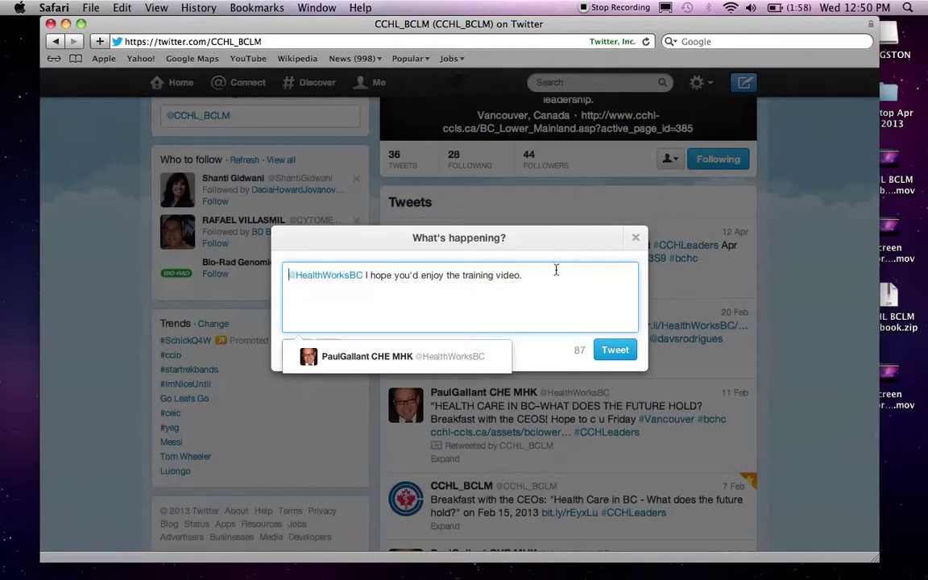
click(541, 280)
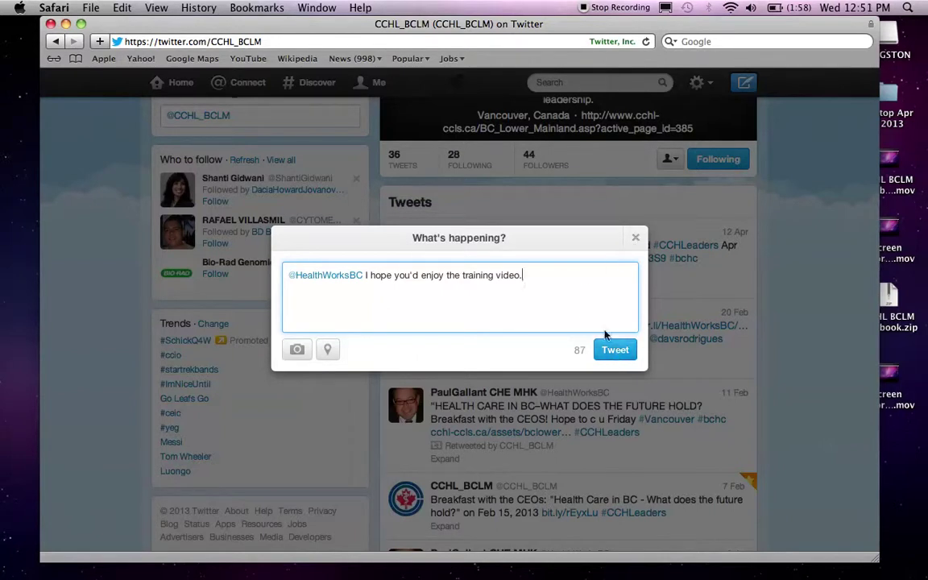
click(636, 239)
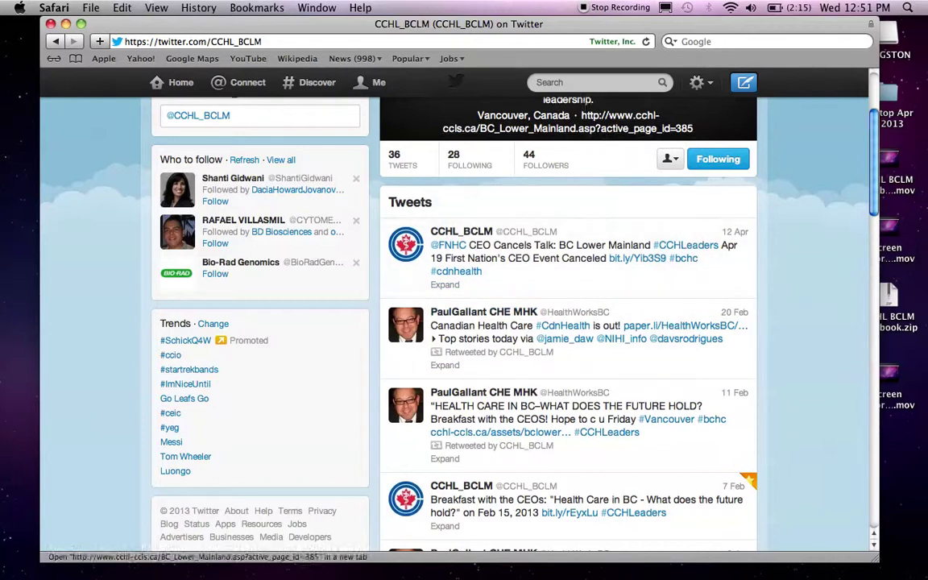
click(571, 84)
text(#vancouver)
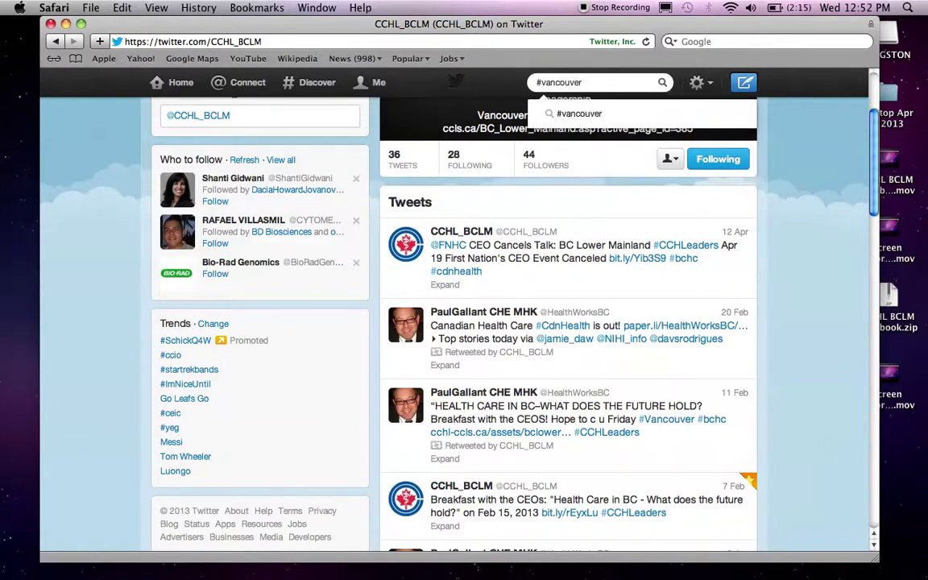
key(Return)
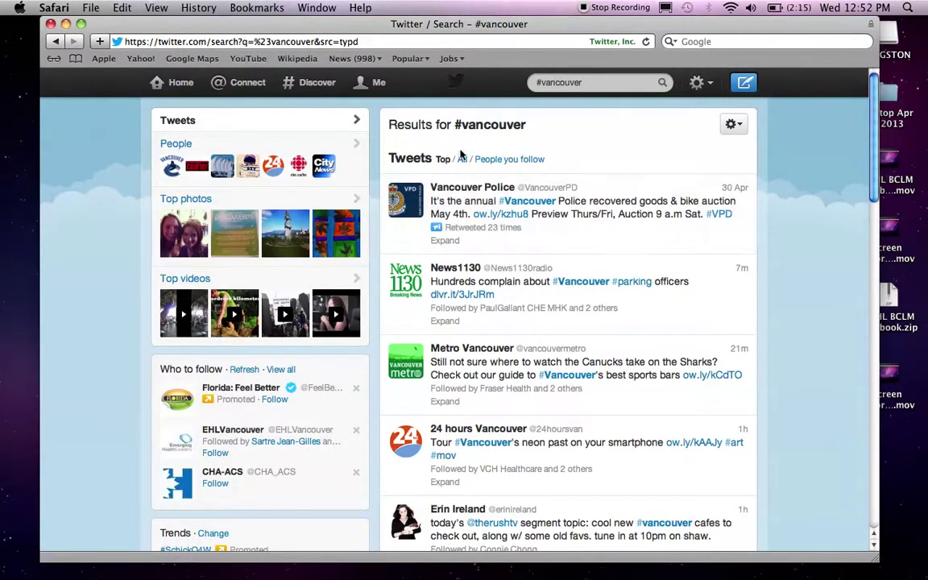
drag(395, 129, 436, 129)
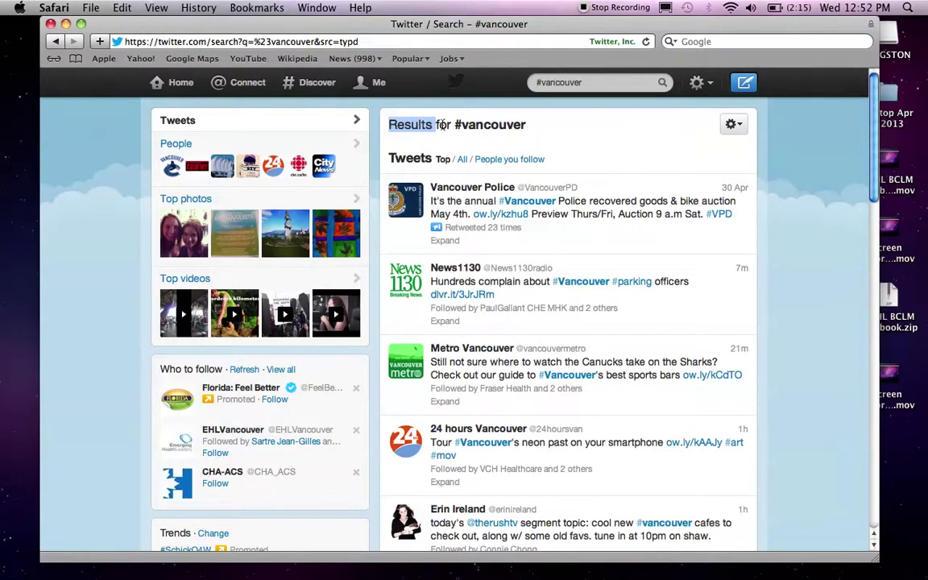
drag(457, 125, 454, 125)
click(529, 125)
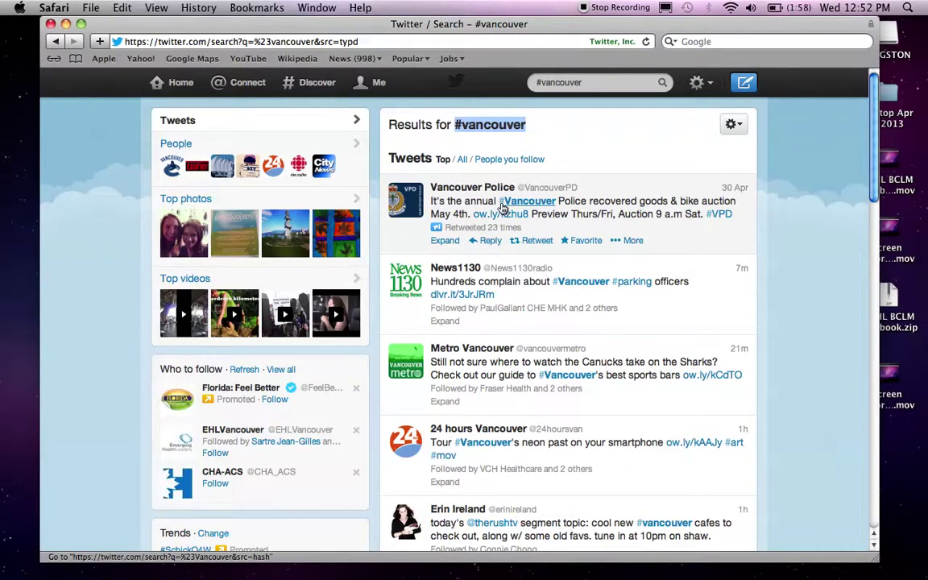
scroll(525, 208, down, 3)
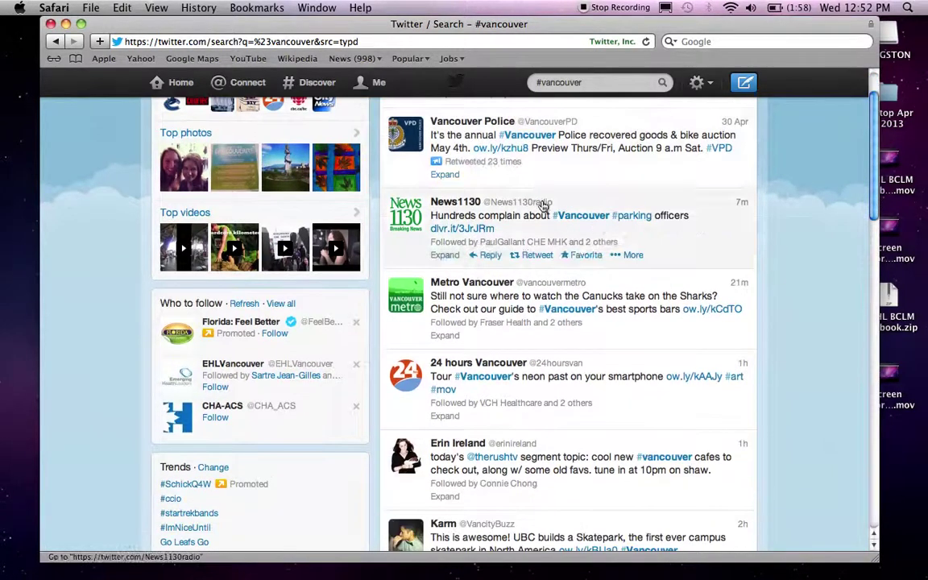
scroll(524, 164, up, 2)
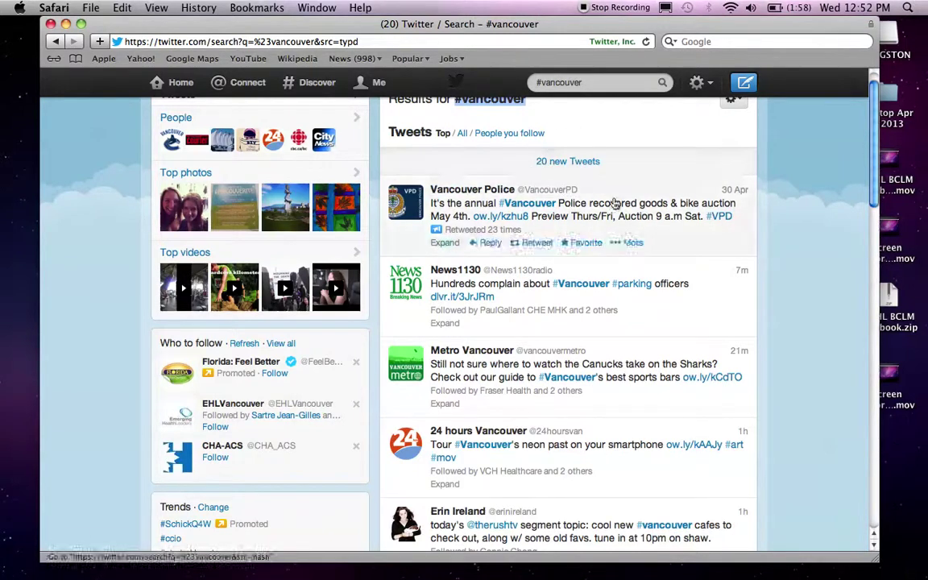
click(558, 161)
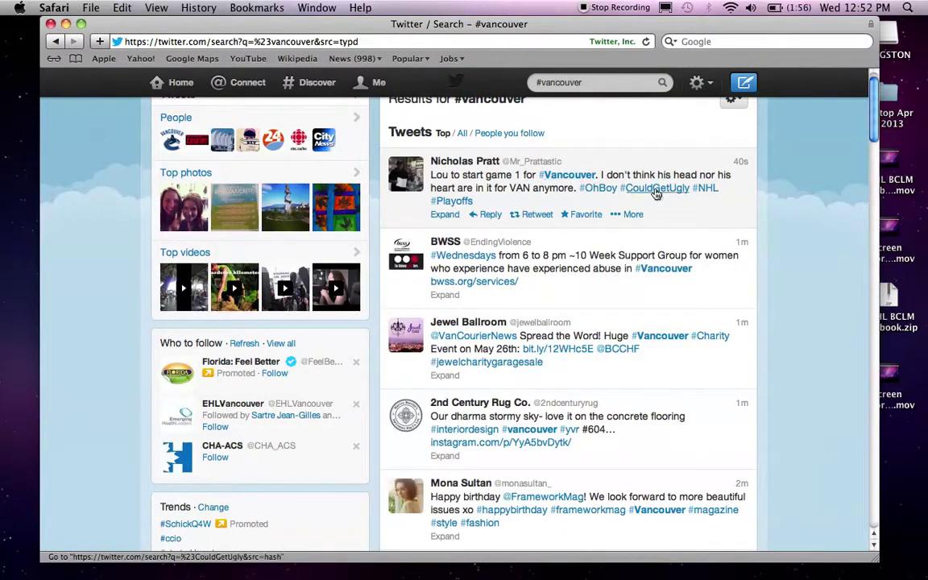
scroll(633, 240, down, 1)
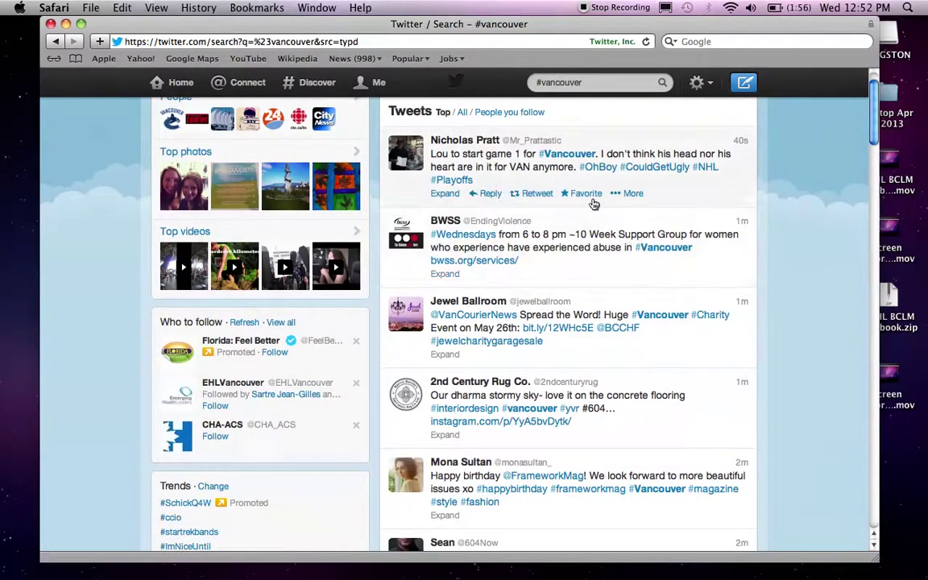
scroll(612, 203, down, 1)
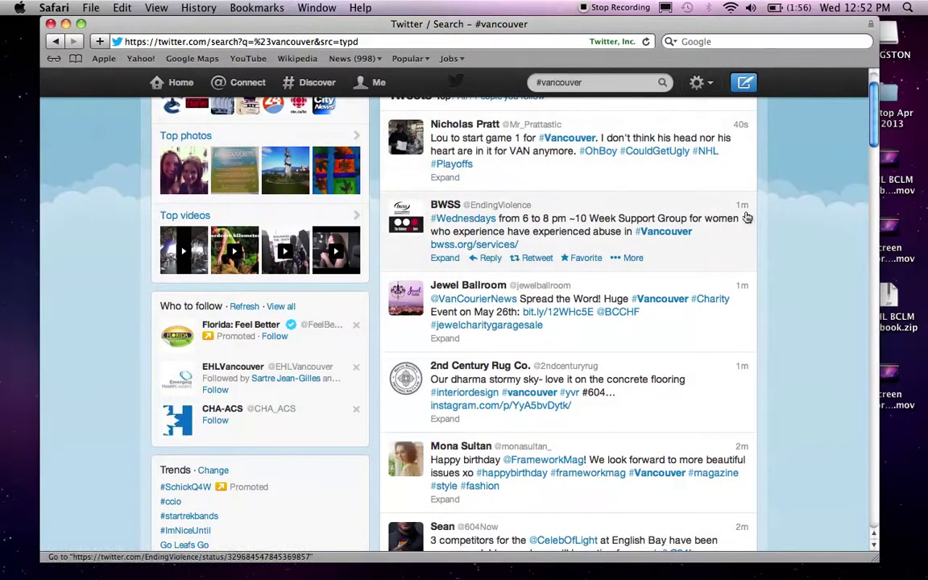
scroll(722, 219, down, 5)
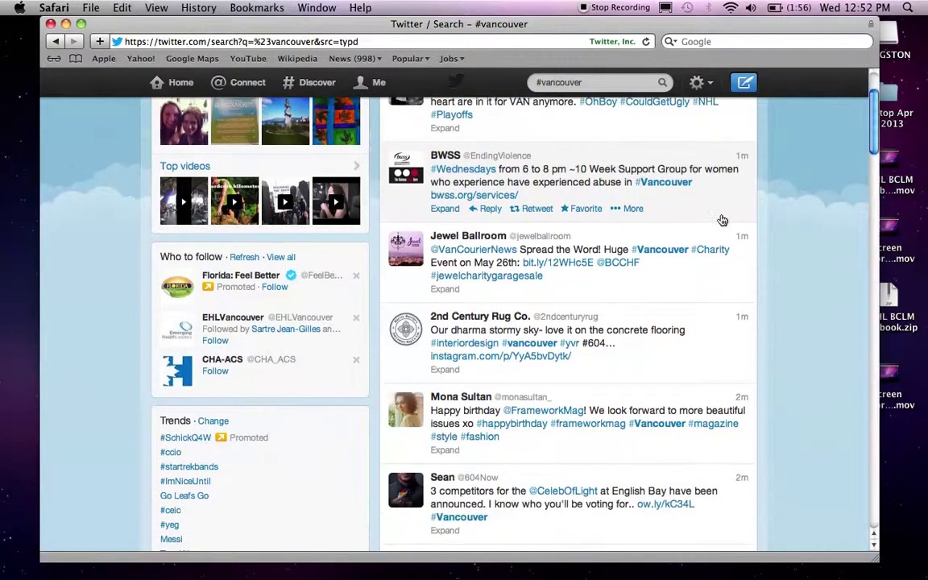
scroll(625, 364, down, 1)
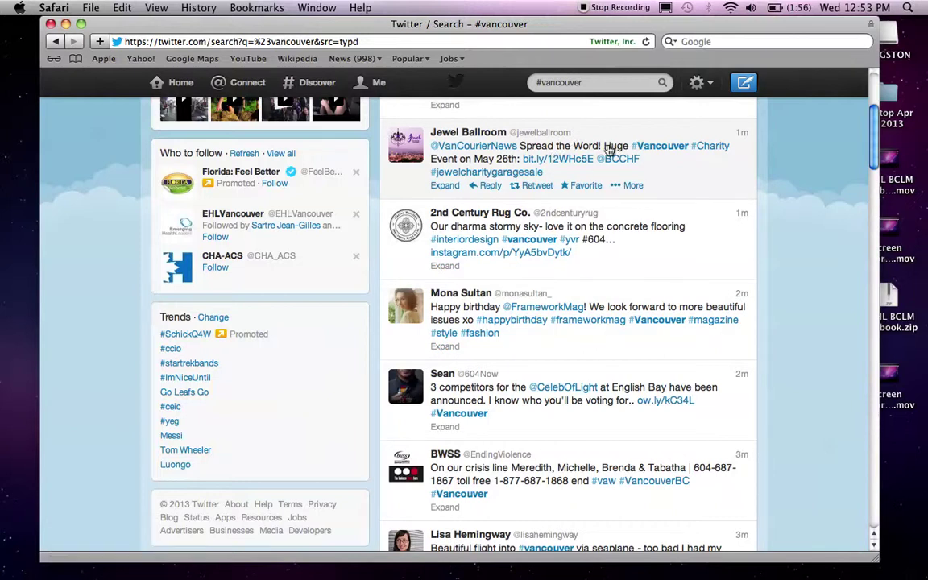
scroll(669, 158, up, 5)
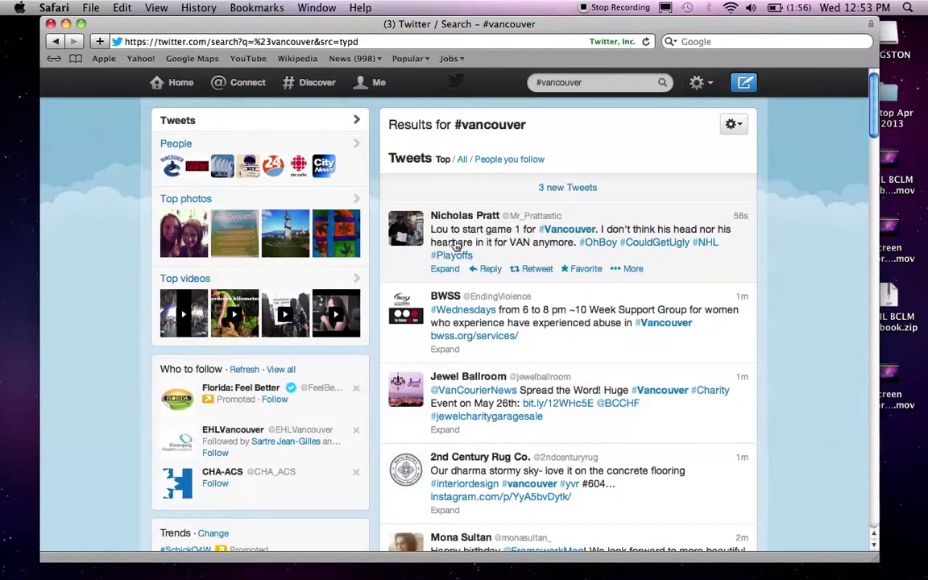
scroll(564, 311, down, 2)
scroll(565, 311, down, 7)
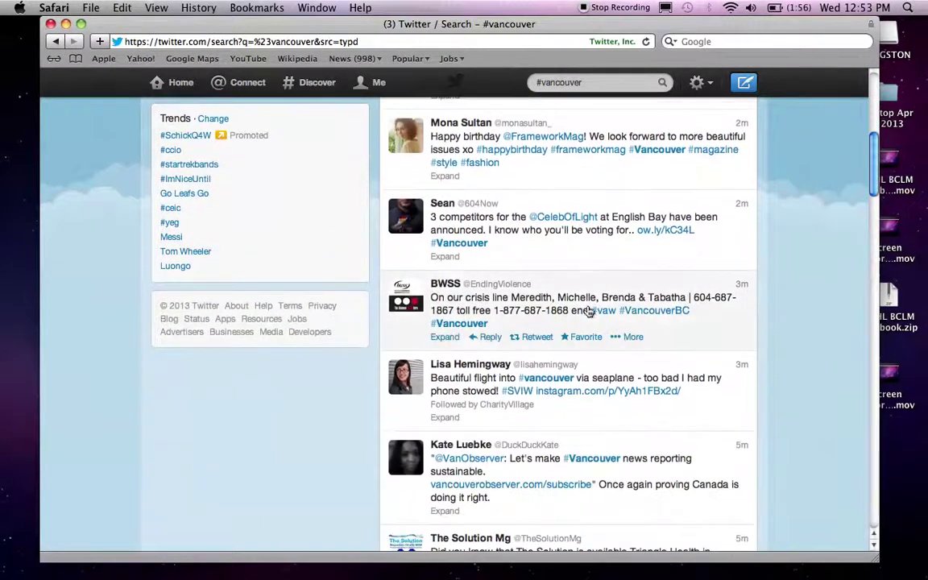
scroll(683, 299, up, 9)
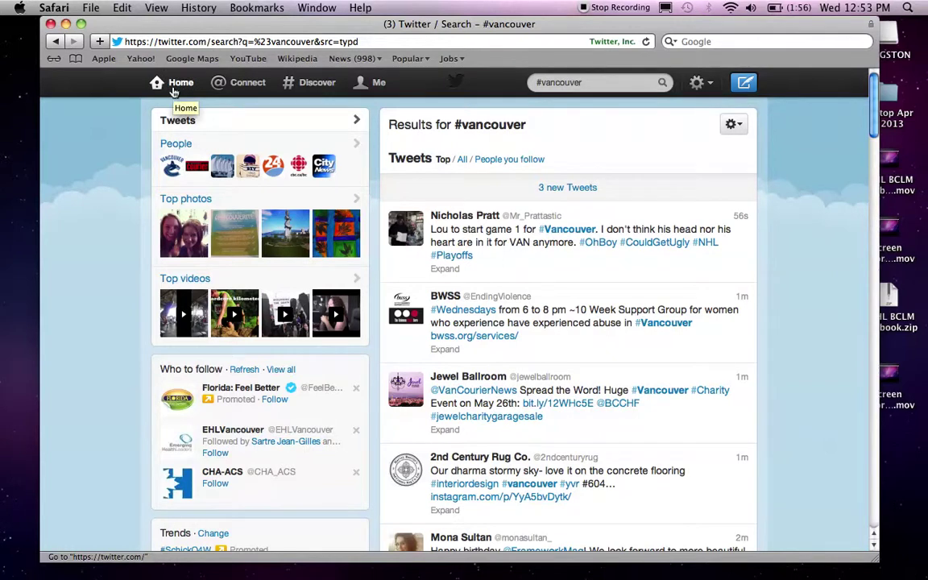
- Retweet the BD Biosciences IMMUNOLOGY 2013 tweet from the home timeline
click(170, 89)
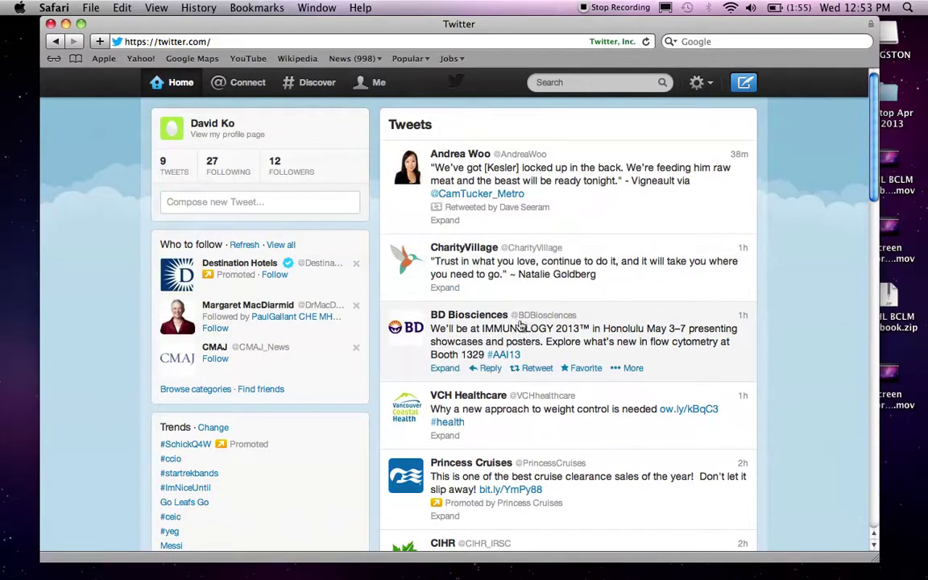
scroll(467, 330, down, 1)
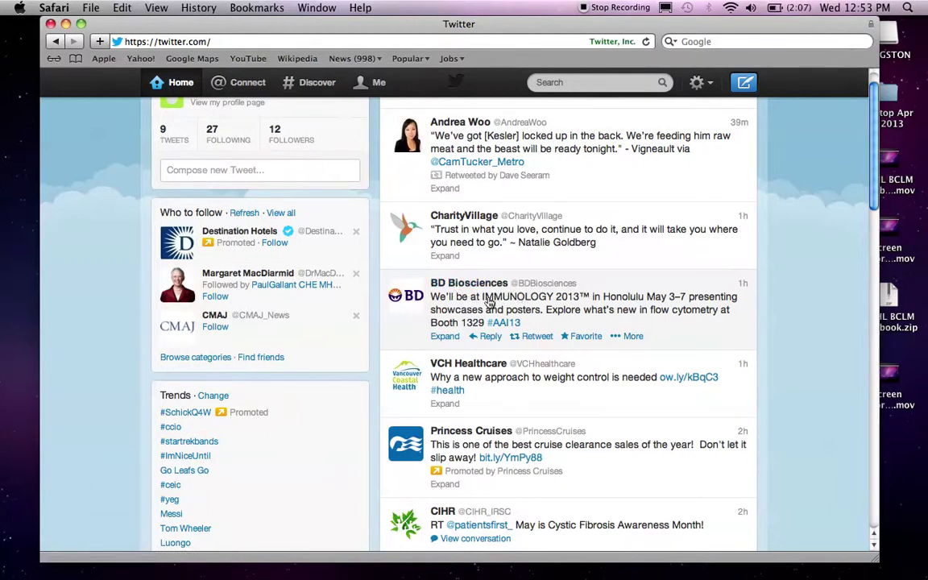
drag(481, 299, 558, 300)
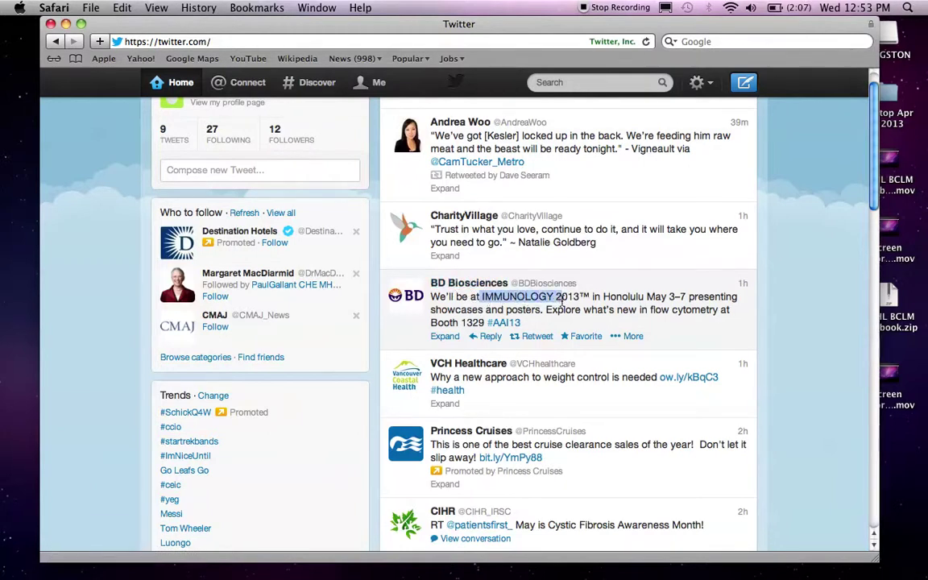
click(534, 336)
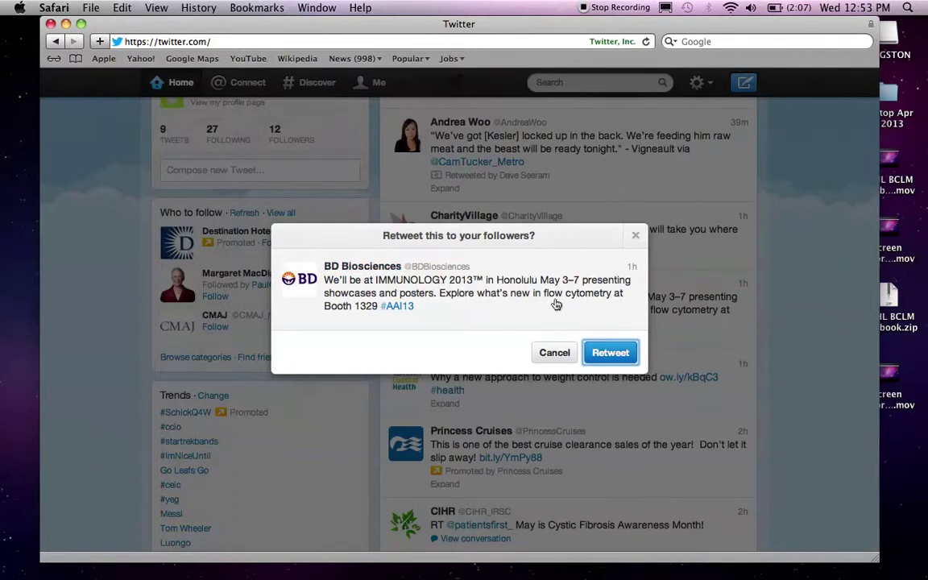
click(617, 353)
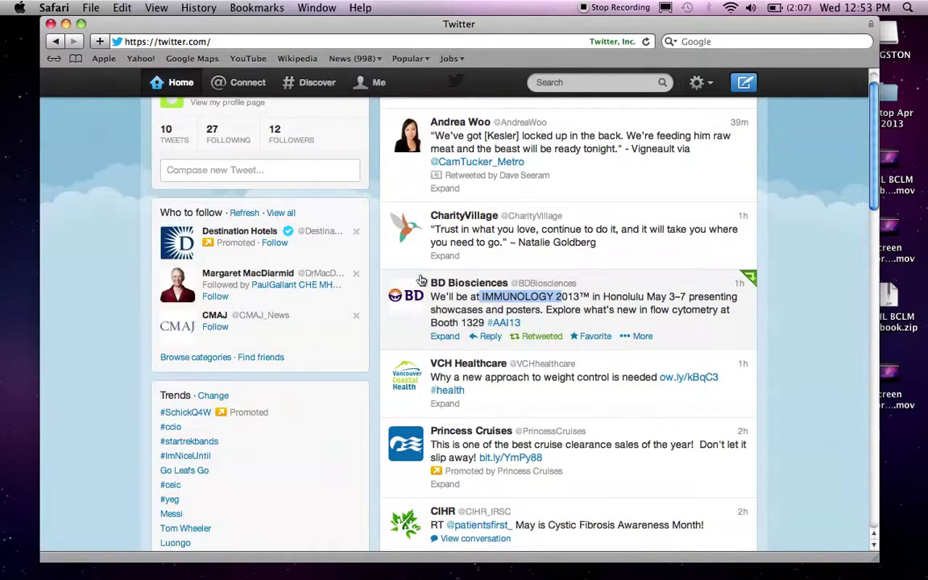
- Open your own profile page and scroll its tweets, with the BD Biosciences retweet listed first
click(371, 93)
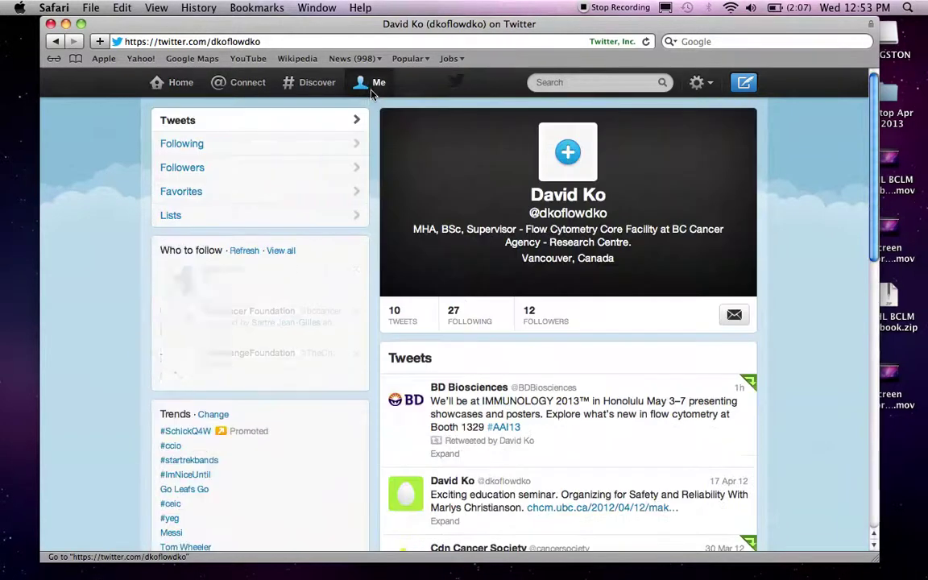
scroll(836, 250, down, 2)
scroll(836, 250, down, 1)
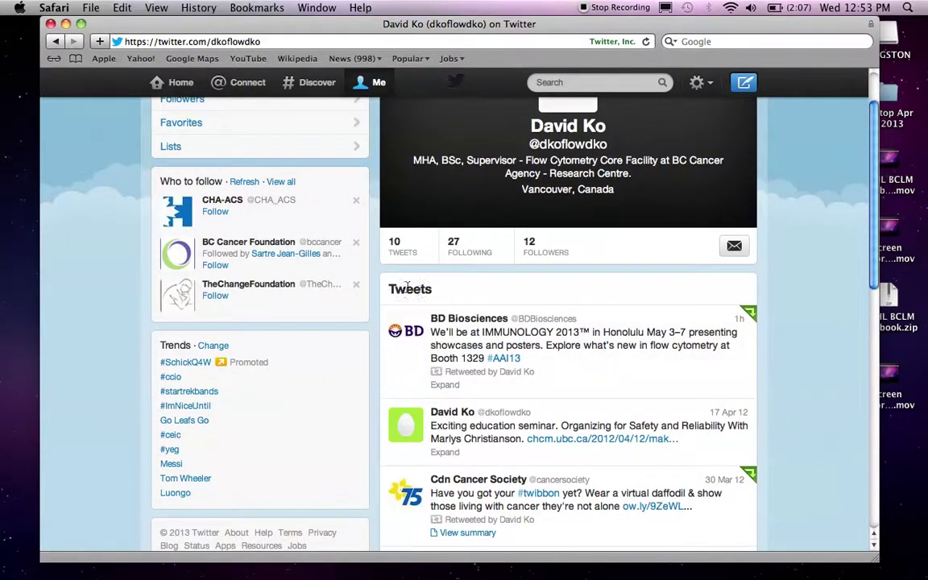
scroll(412, 292, up, 2)
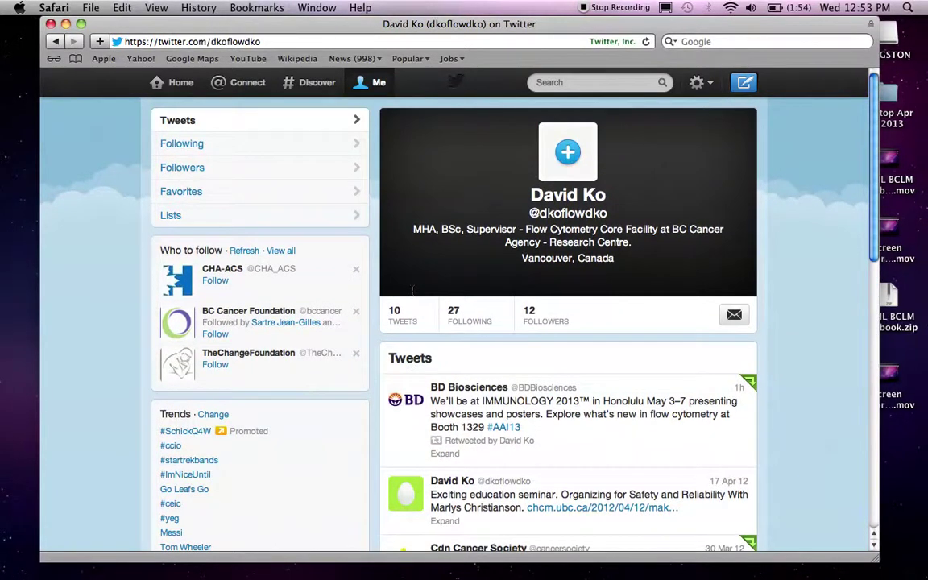
scroll(424, 331, down, 2)
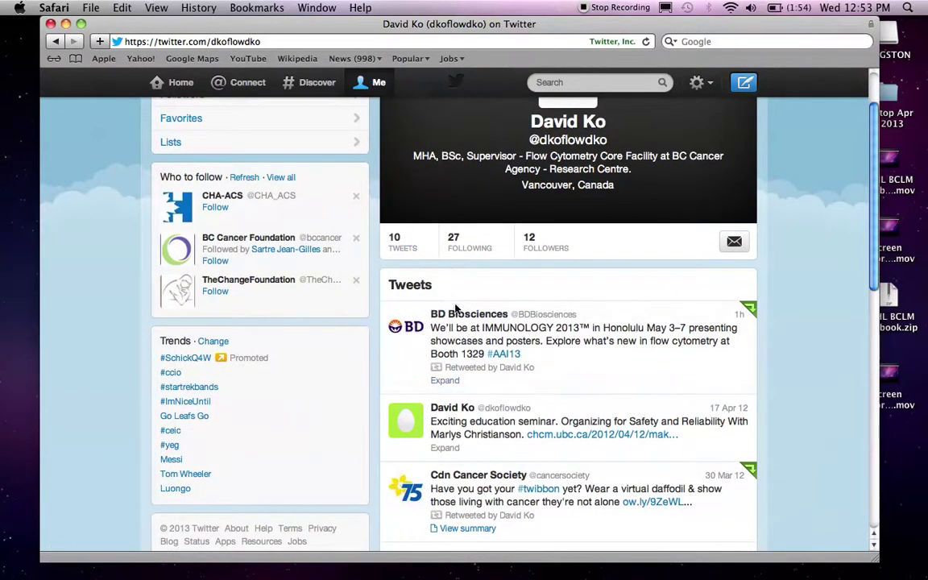
scroll(447, 306, down, 1)
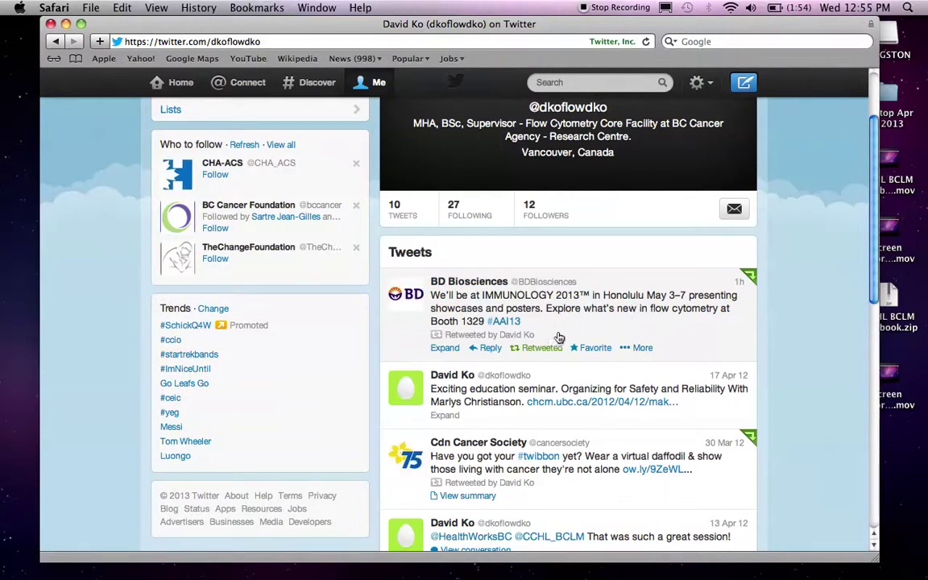
scroll(322, 229, up, 3)
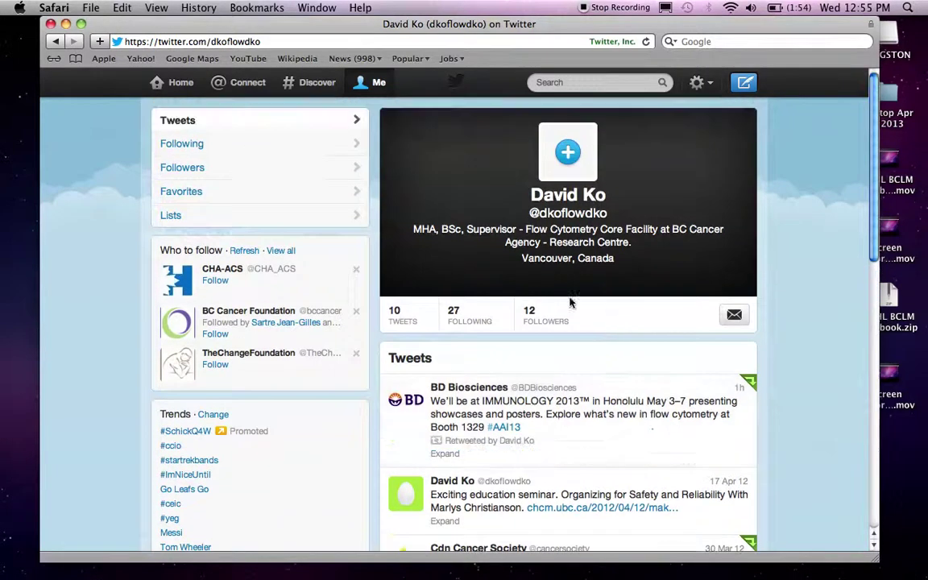
- Return to the Home timeline and scroll to the retweeted BD Biosciences IMMUNOLOGY 2013 tweet
click(171, 87)
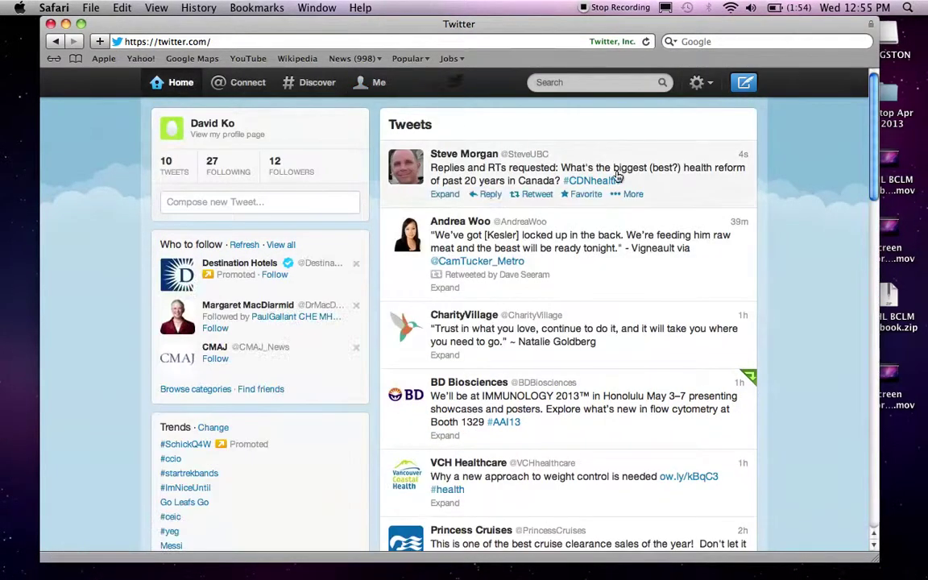
scroll(789, 248, down, 2)
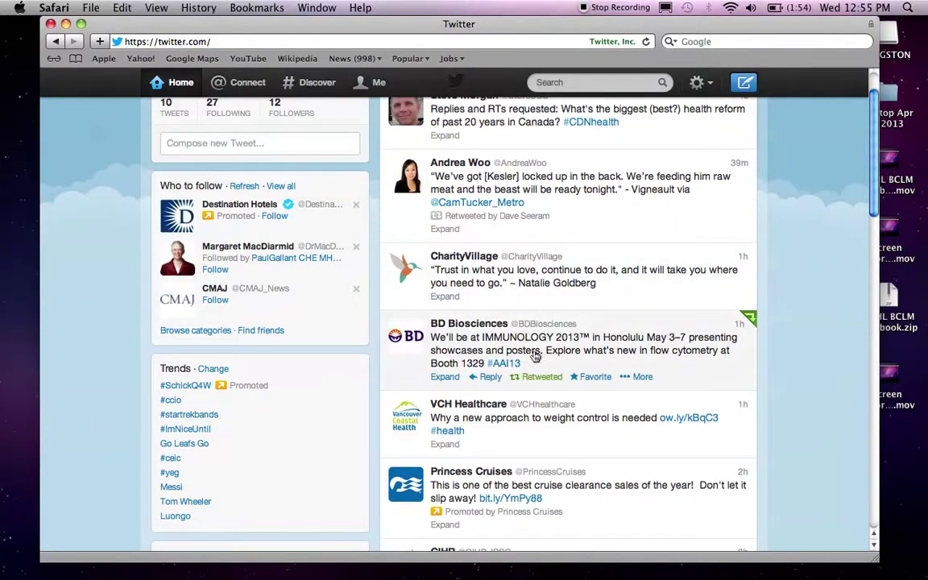
scroll(563, 347, down, 2)
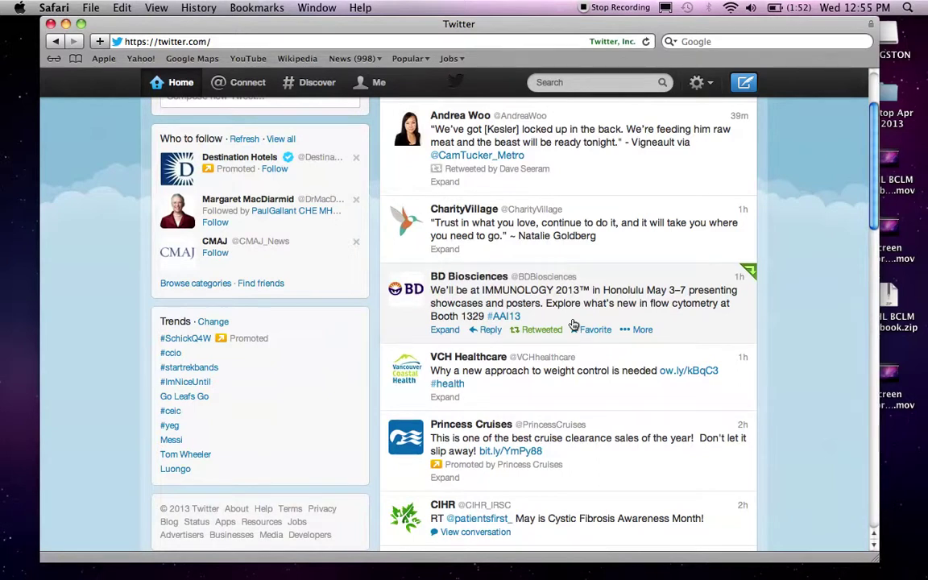
- Expand the BD Biosciences tweet to show its details and reply box
click(489, 331)
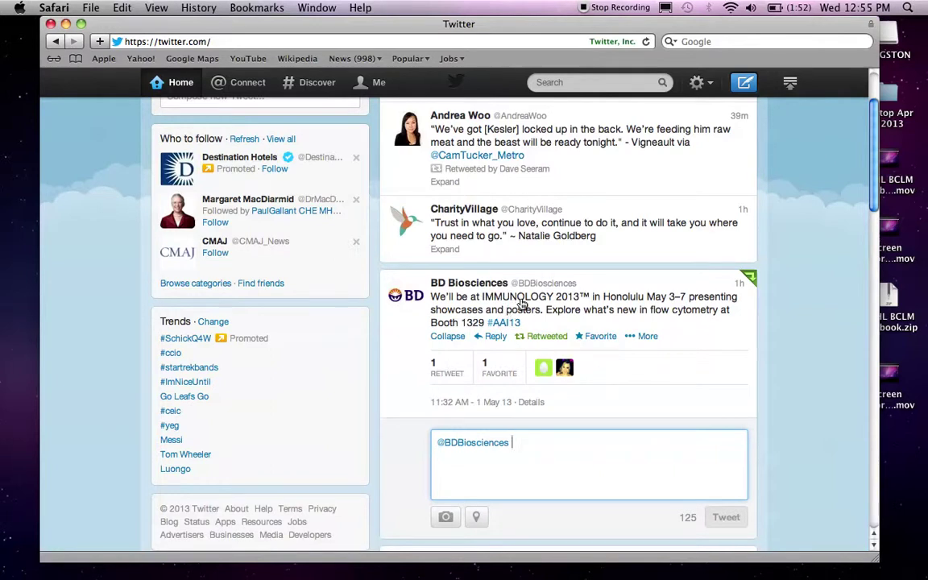
scroll(521, 303, down, 2)
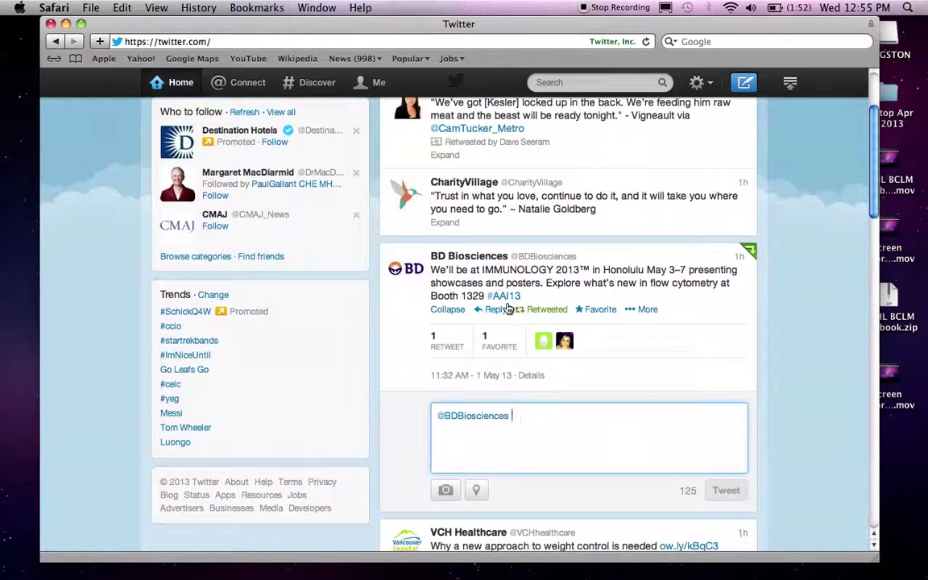
scroll(471, 383, down, 2)
scroll(471, 386, down, 3)
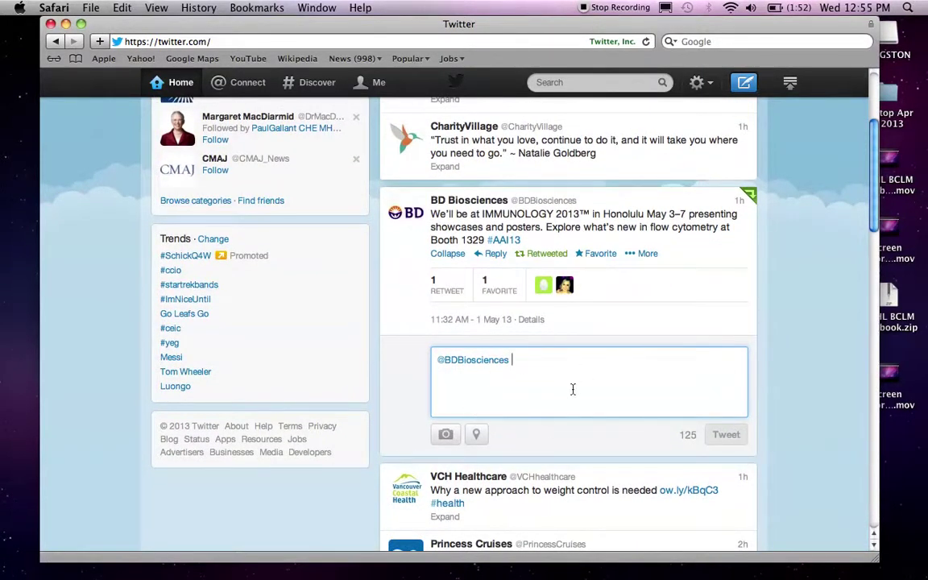
click(745, 84)
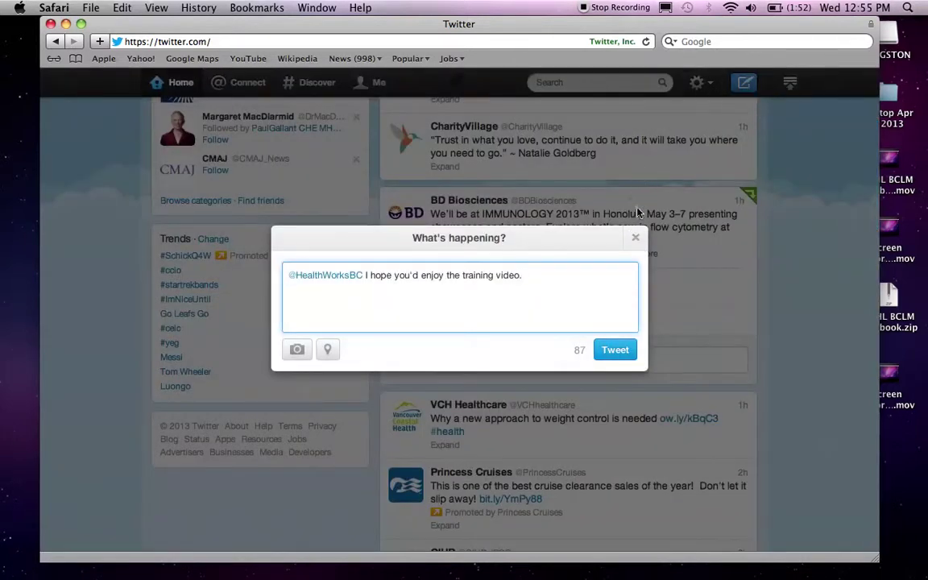
click(638, 239)
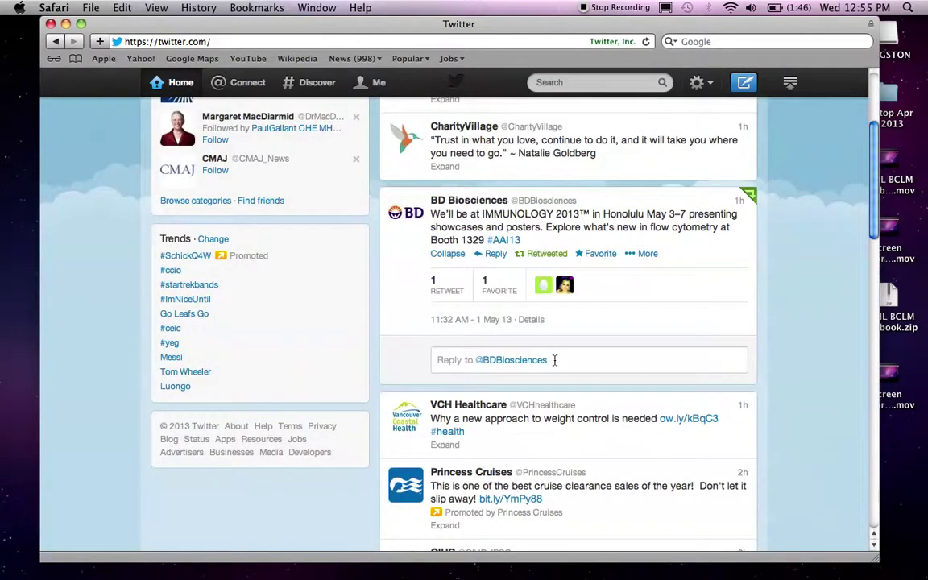
click(555, 360)
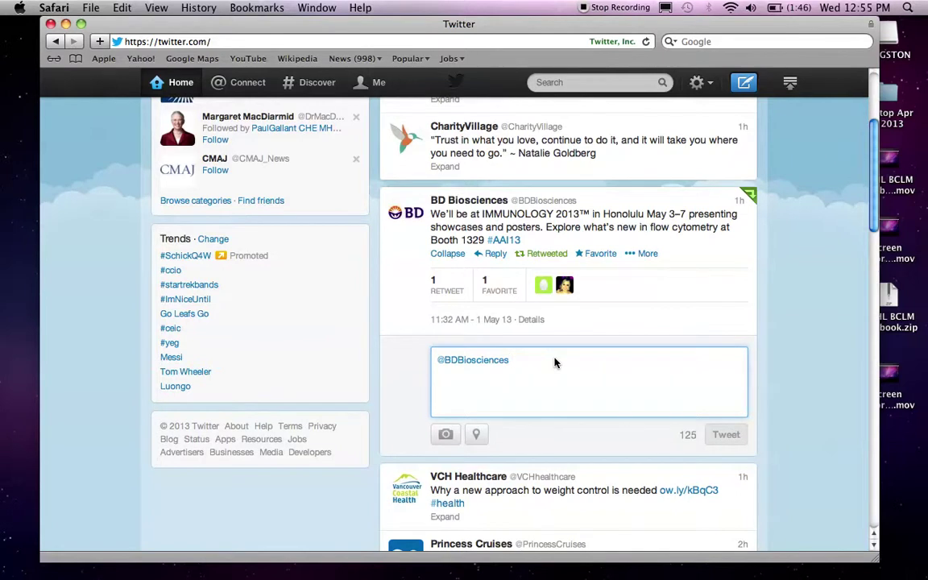
text(f)
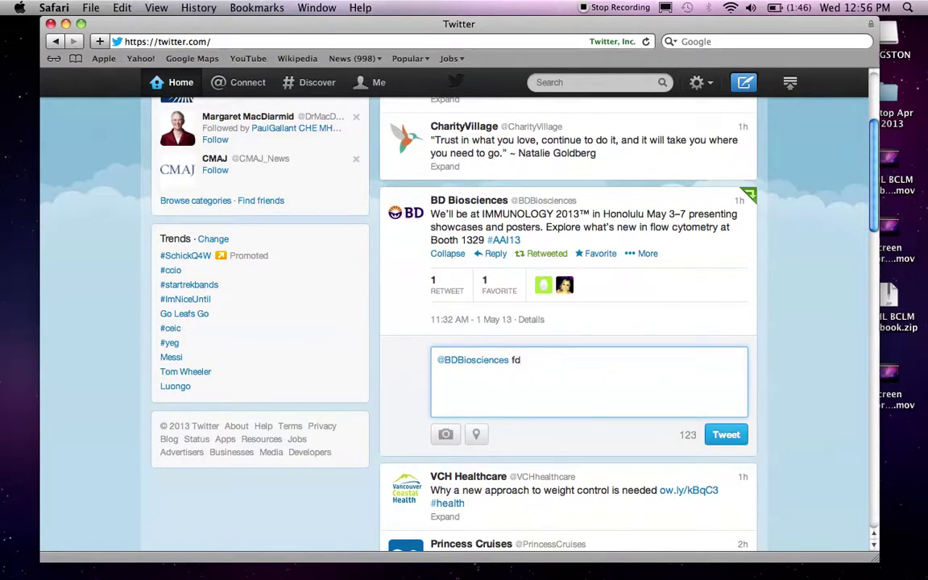
key(BackSpace)
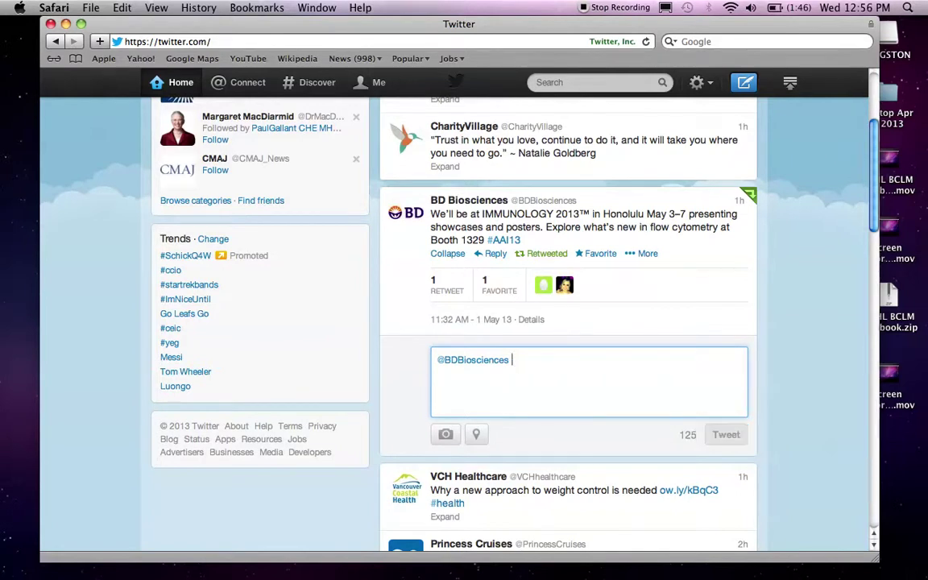
text(I'll see you there!)
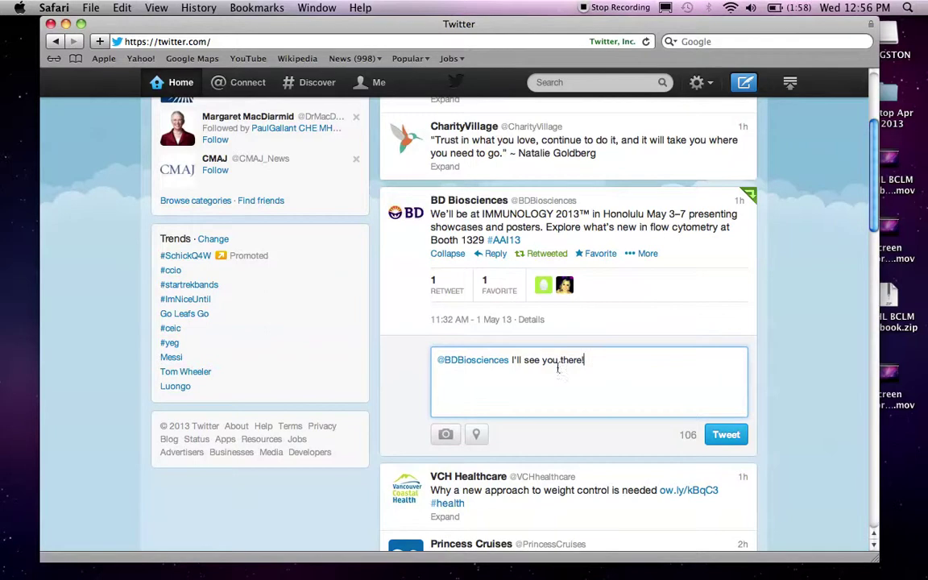
- Select all the drafted reply text and delete it, restoring the full 140 characters
drag(585, 360, 434, 360)
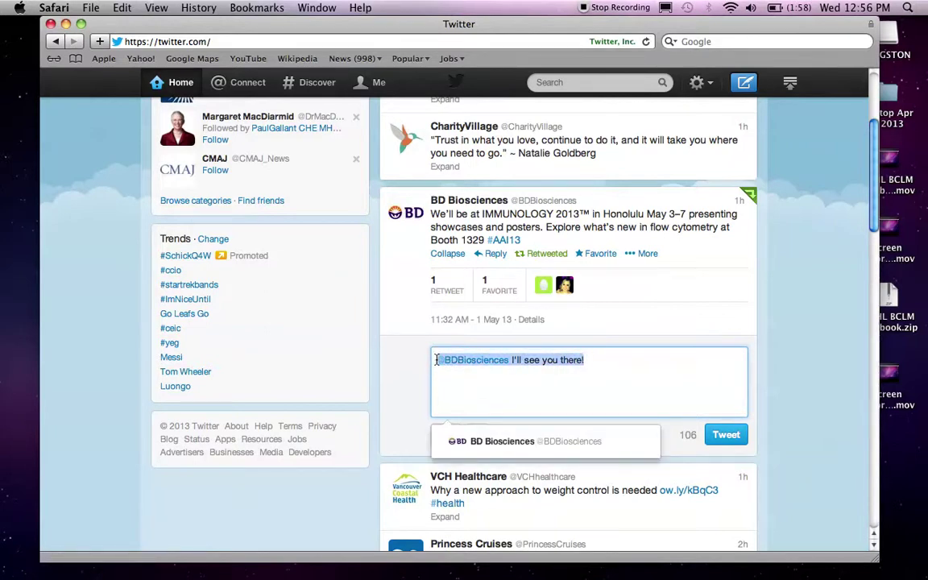
click(433, 360)
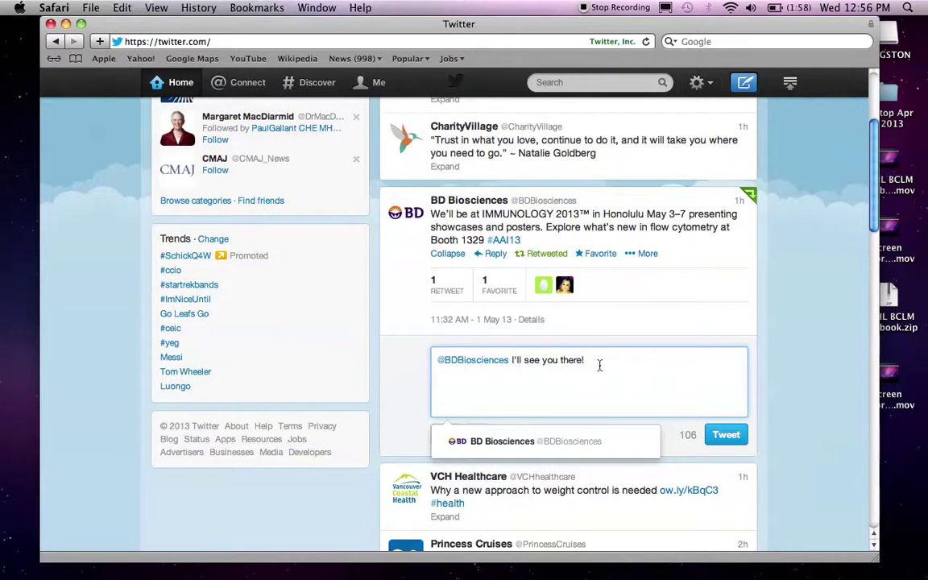
key(super+a)
key(BackSpace)
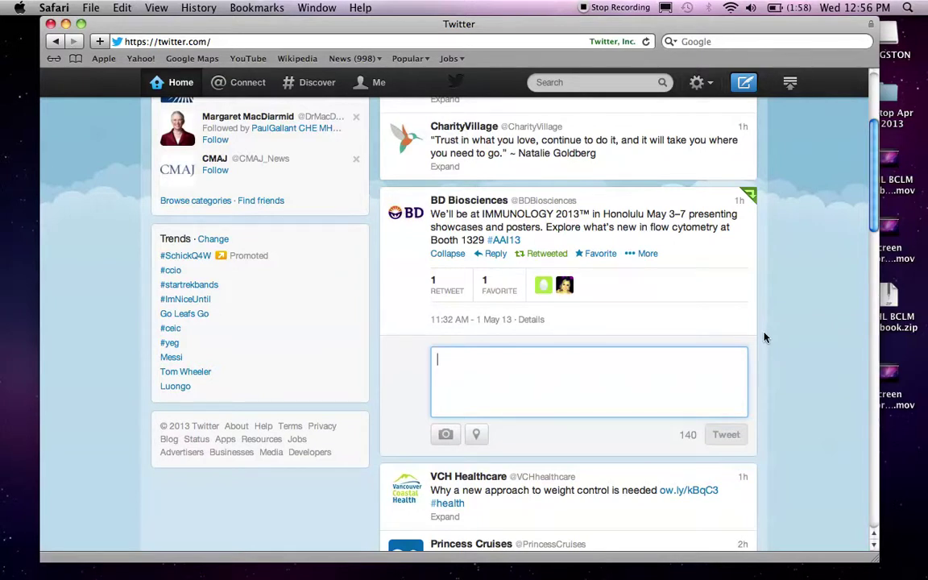
click(713, 87)
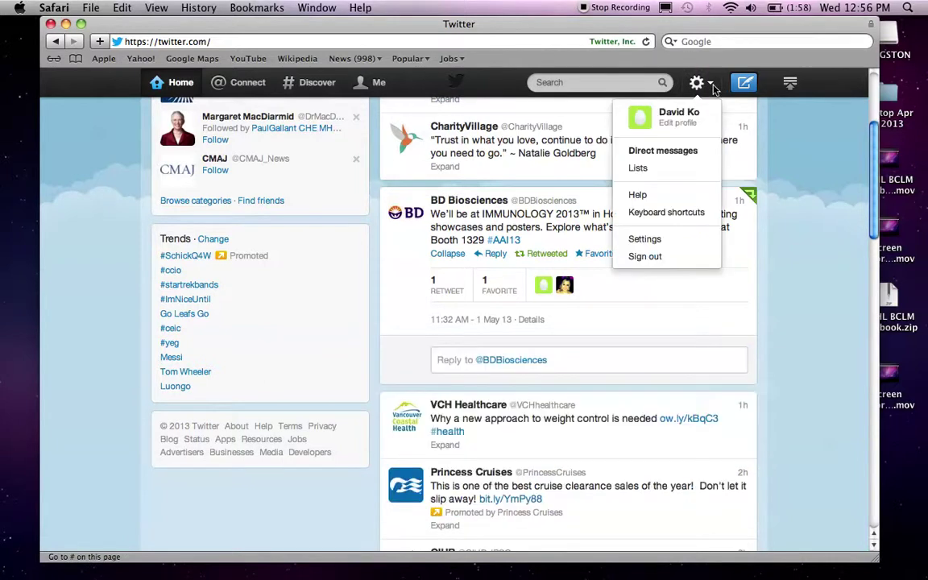
click(702, 152)
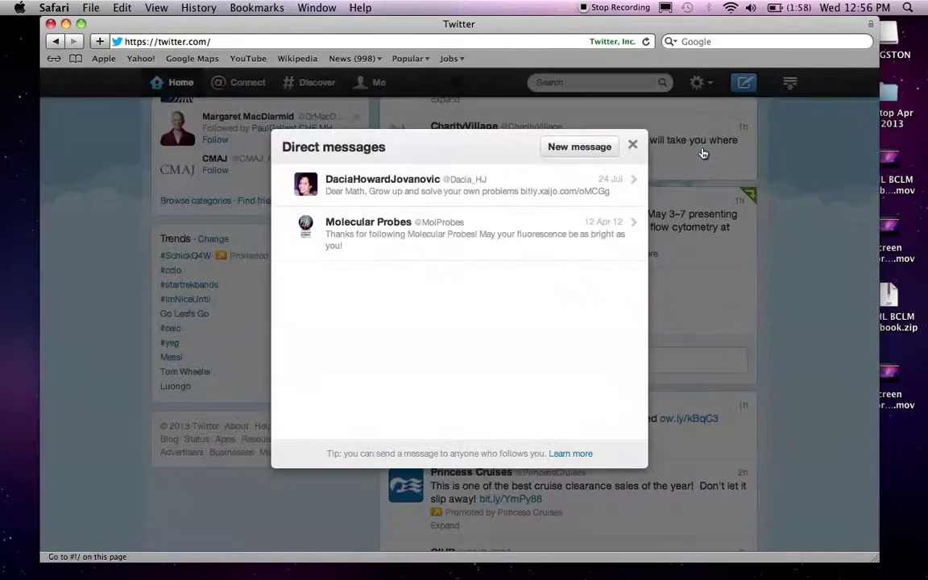
click(577, 148)
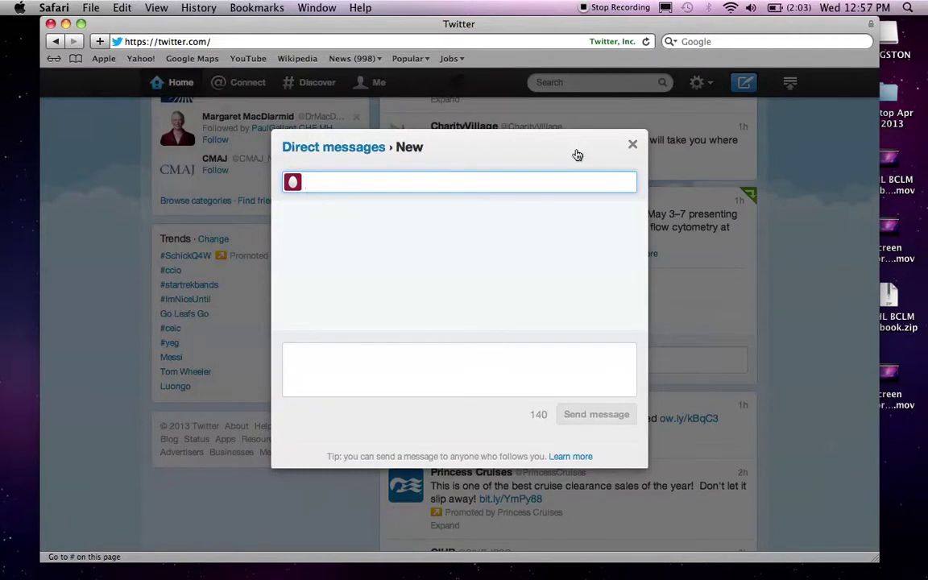
text(@hea)
key(BackSpace)
key(BackSpace)
key(BackSpace)
text(bc)
key(BackSpace)
key(BackSpace)
text(e)
key(BackSpace)
text(bd)
key(BackSpace)
key(BackSpace)
key(BackSpace)
key(Escape)
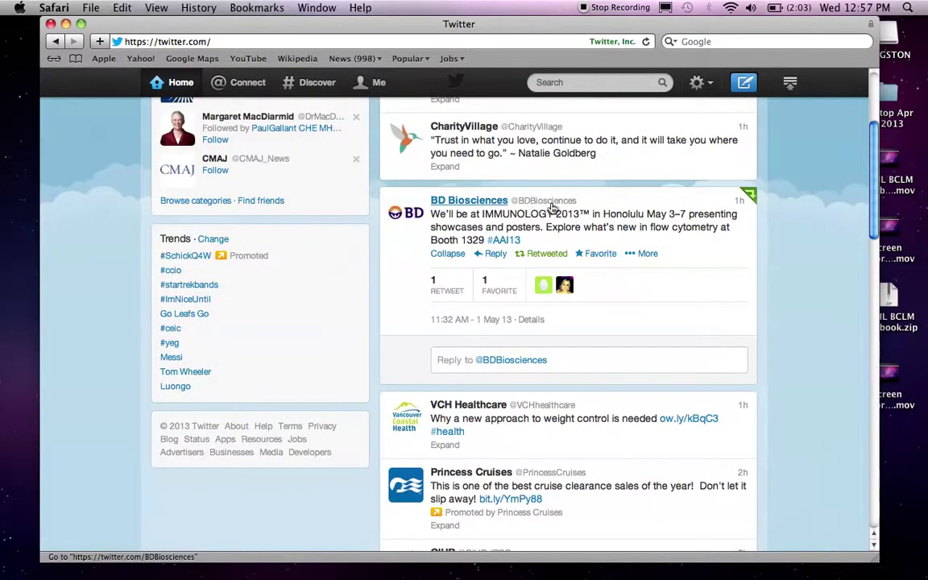
click(700, 81)
click(665, 149)
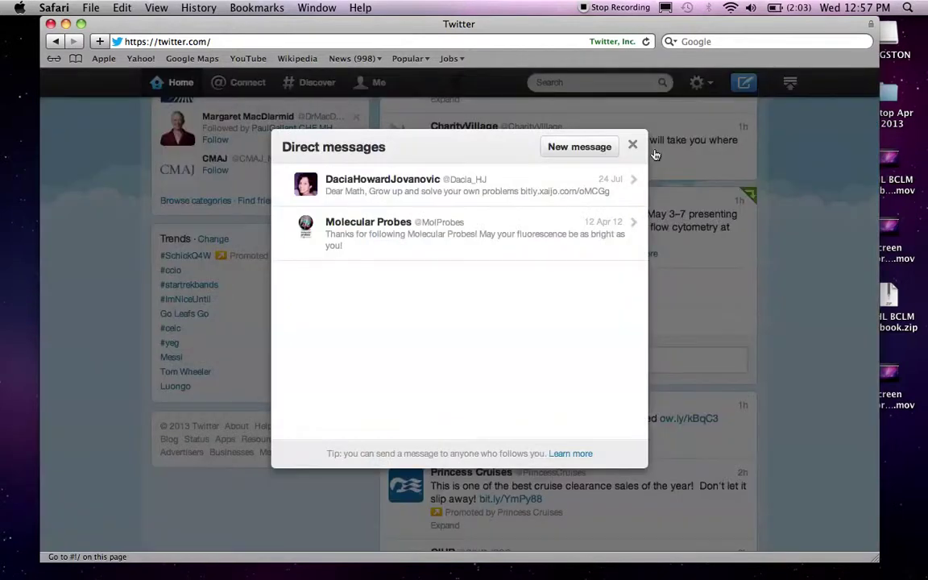
click(577, 148)
text(e)
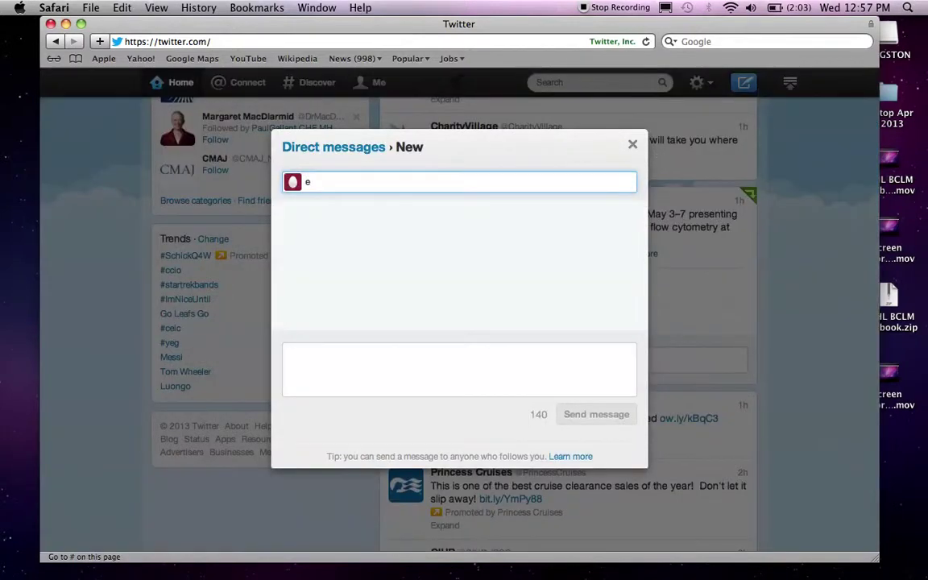
text(bdbiosciences)
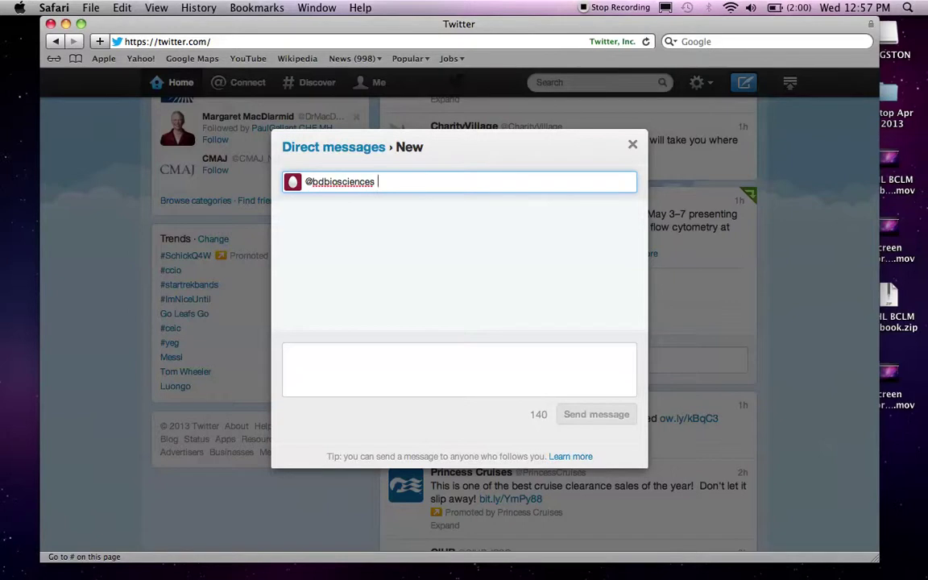
key(super+a)
text(@)
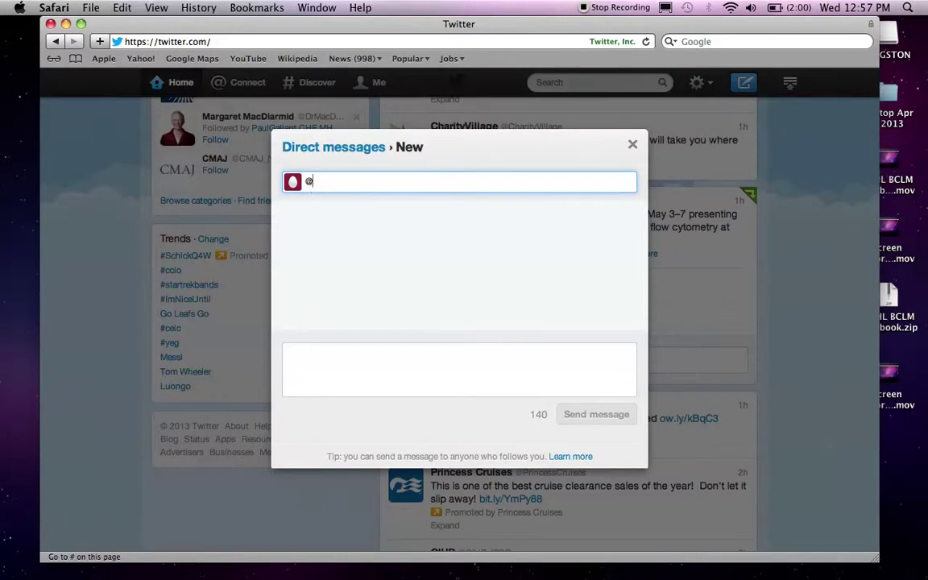
text(pau)
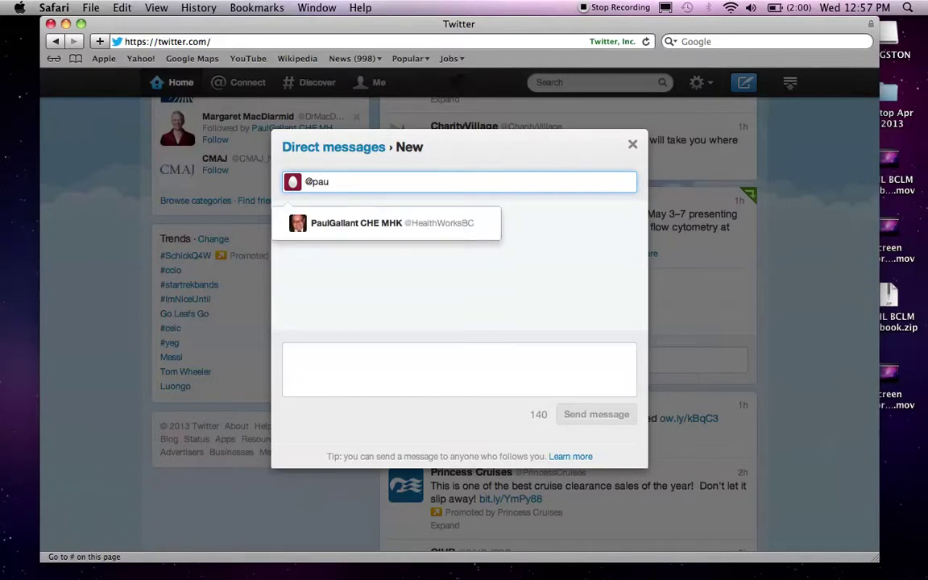
click(485, 221)
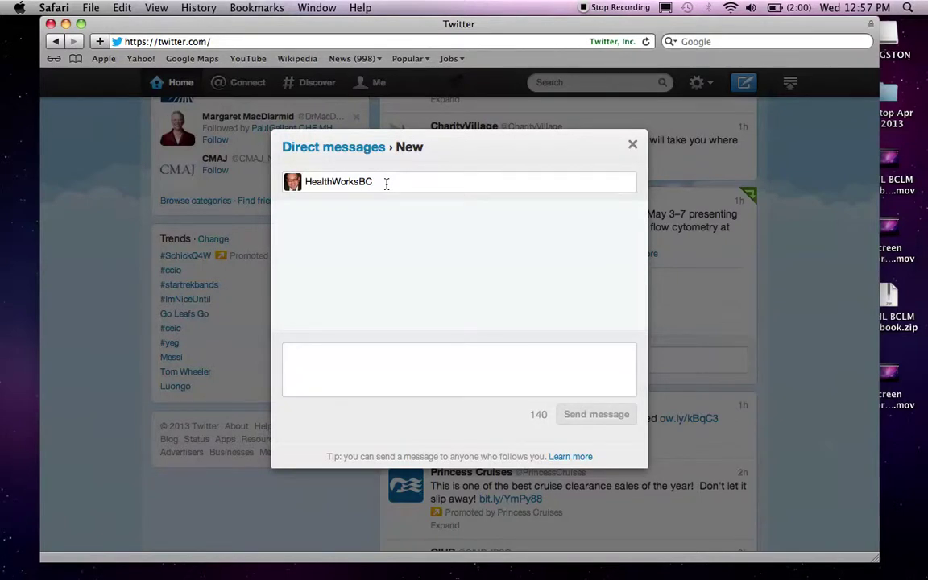
click(387, 184)
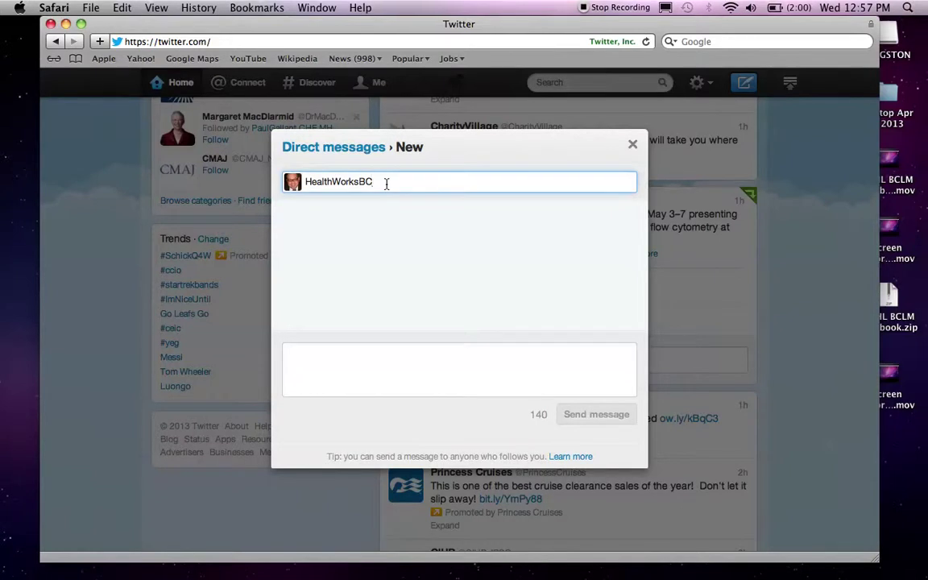
key(super+a)
key(BackSpace)
key(Escape)
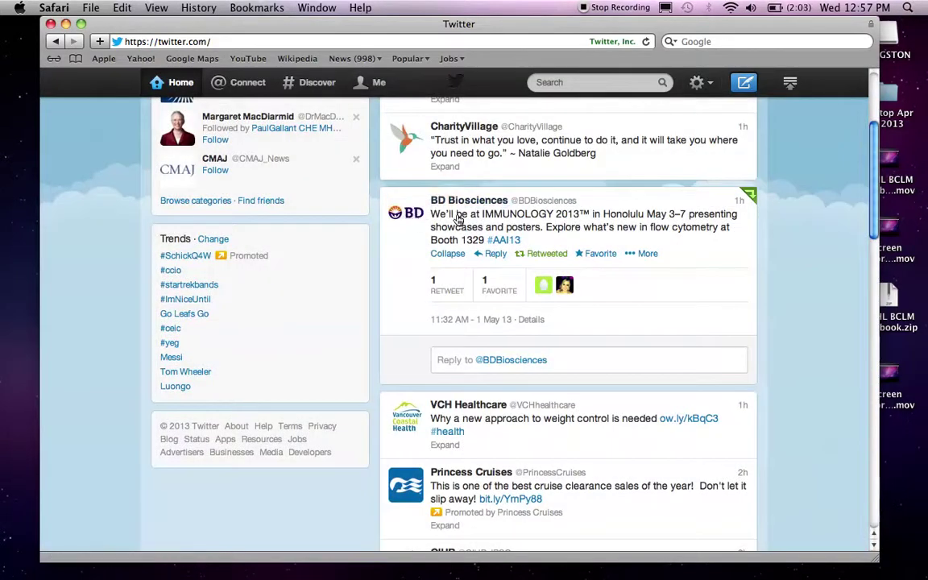
click(698, 83)
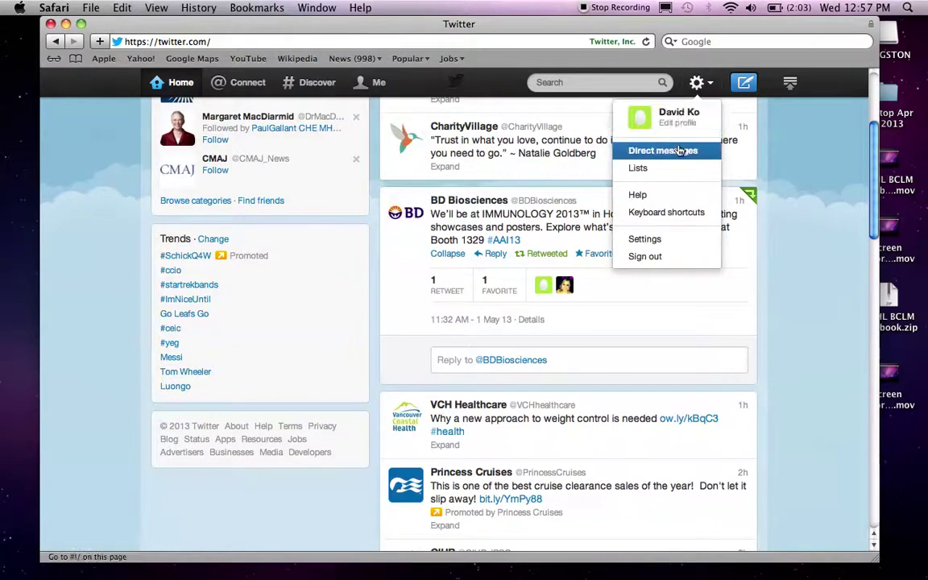
click(676, 151)
click(573, 148)
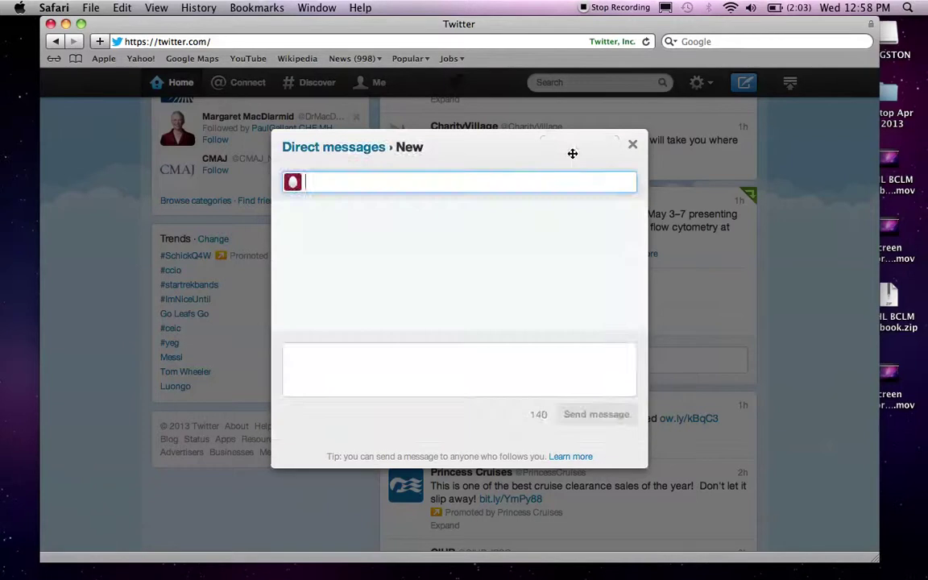
text(@bdbiosciences)
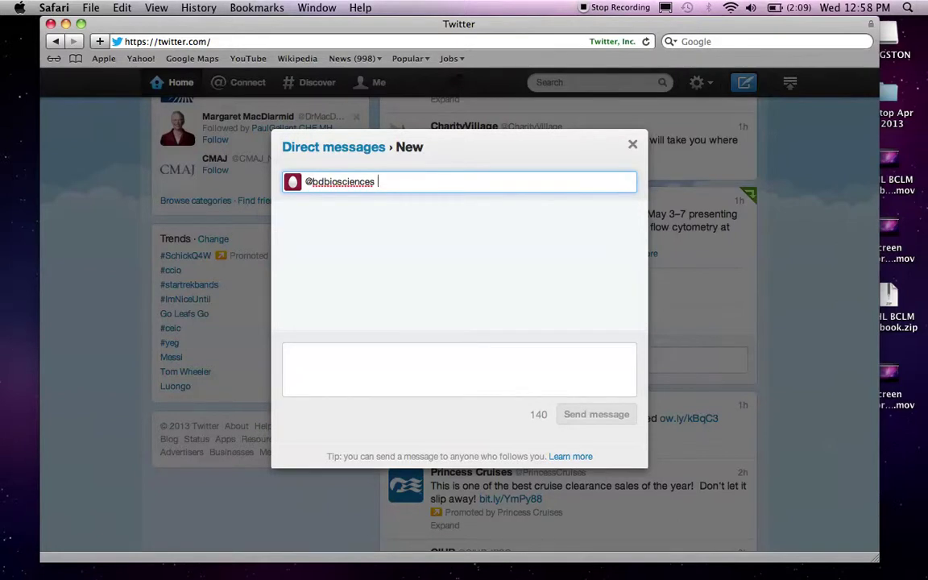
key(super+a)
key(BackSpace)
key(Escape)
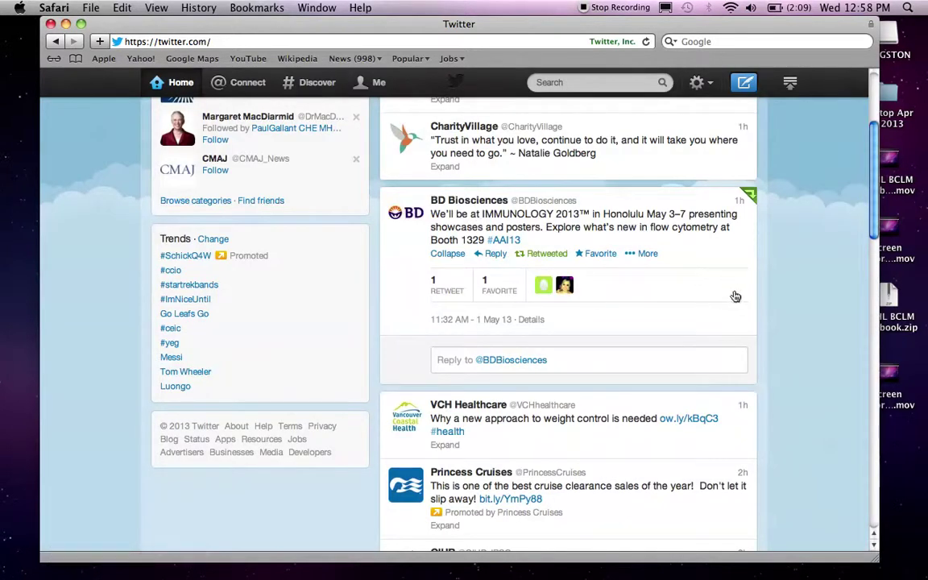
- Scroll to the top of the timeline and choose Sign out from the gear menu
scroll(733, 296, up, 5)
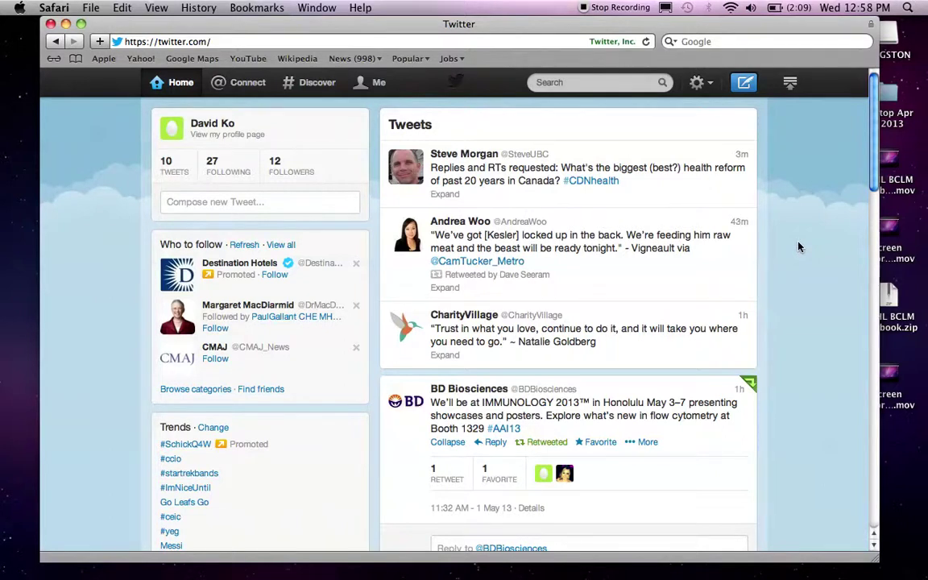
mouse_move(739, 152)
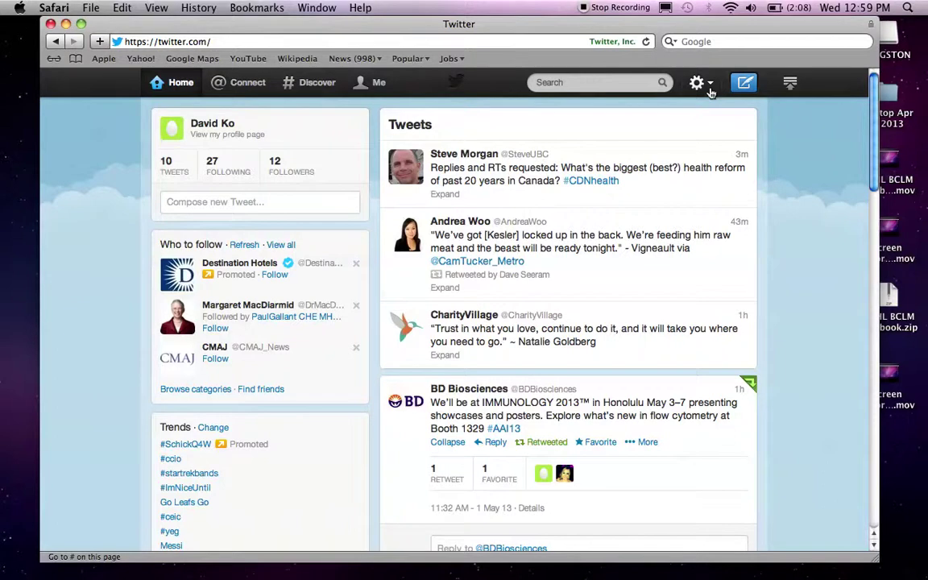
click(711, 91)
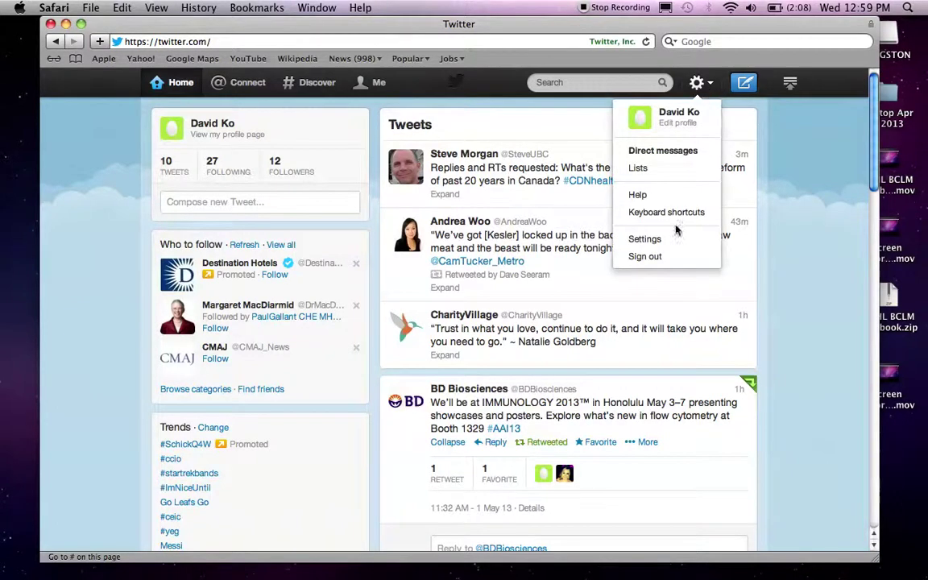
click(650, 257)
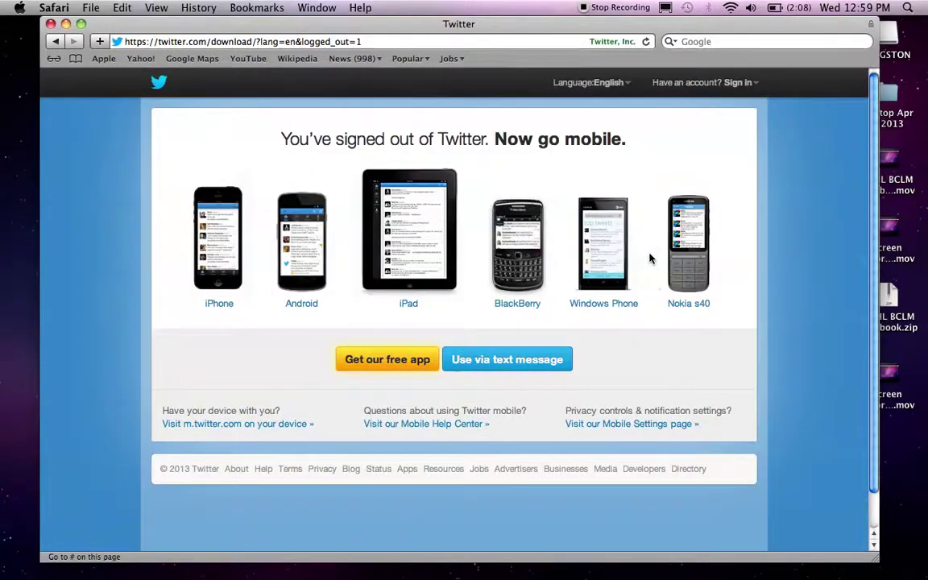